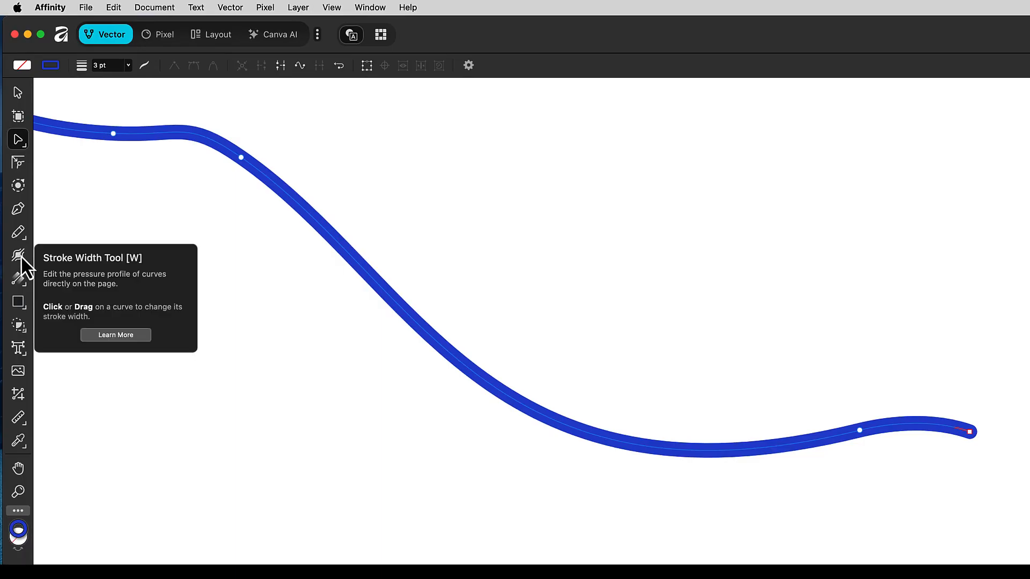
Step: Add width points along the blue curve with the Stroke Width Tool and taper the curve's right-hand end to a fine point
click(22, 256)
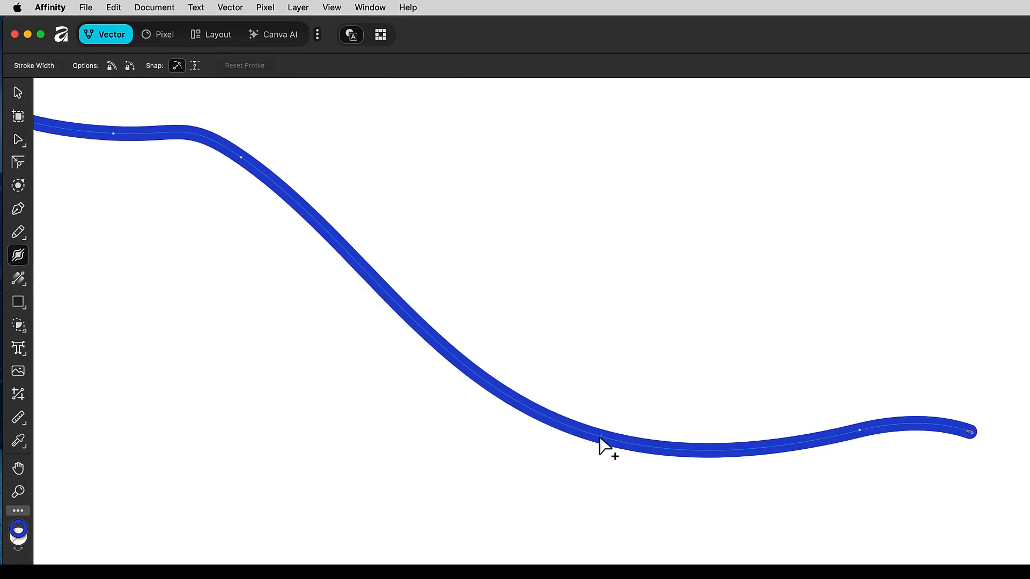
mouse_move(597, 441)
mouse_down()
mouse_move(585, 468)
mouse_move(597, 436)
mouse_move(593, 445)
mouse_up()
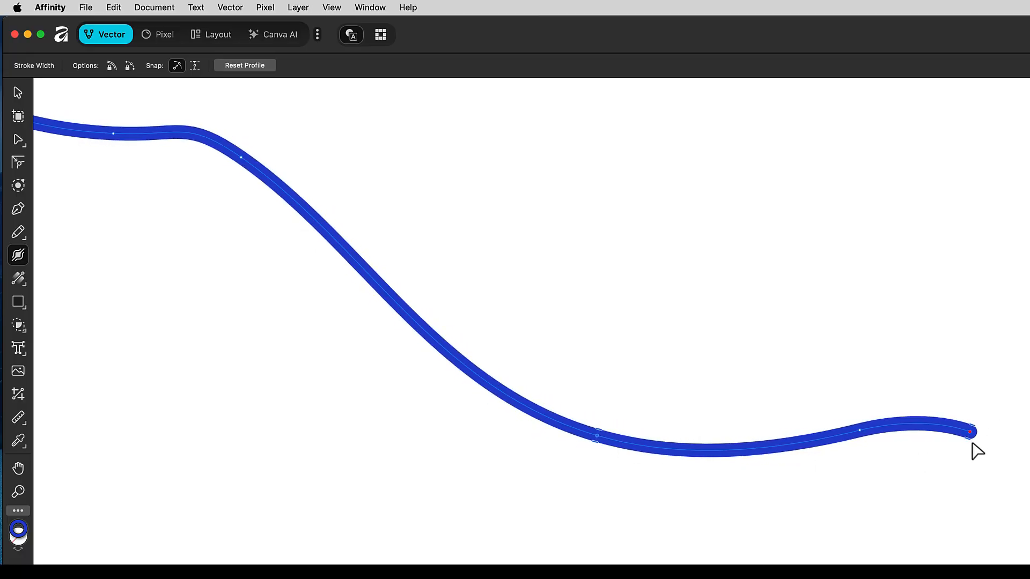
drag(968, 439, 972, 432)
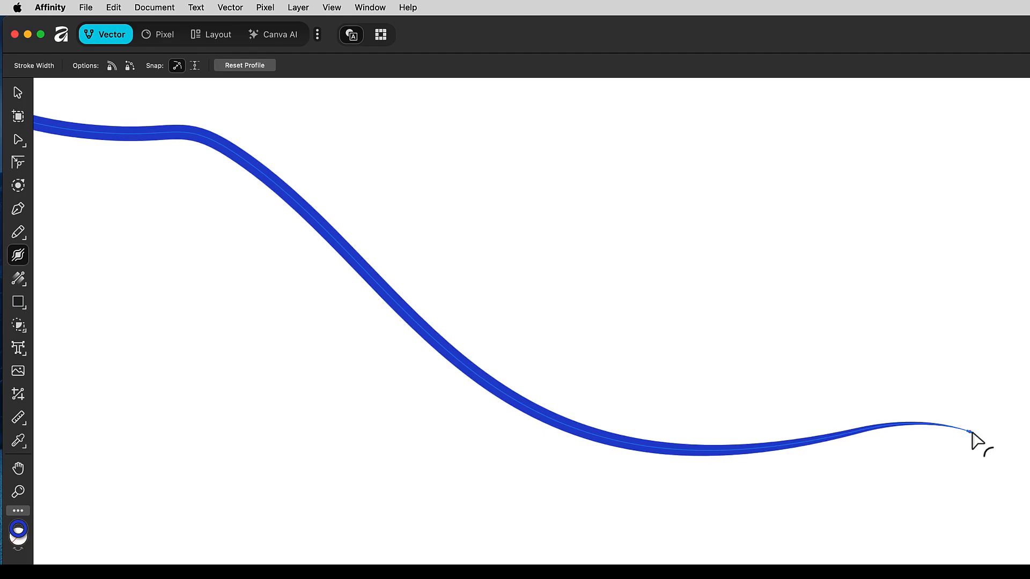
key(super+z)
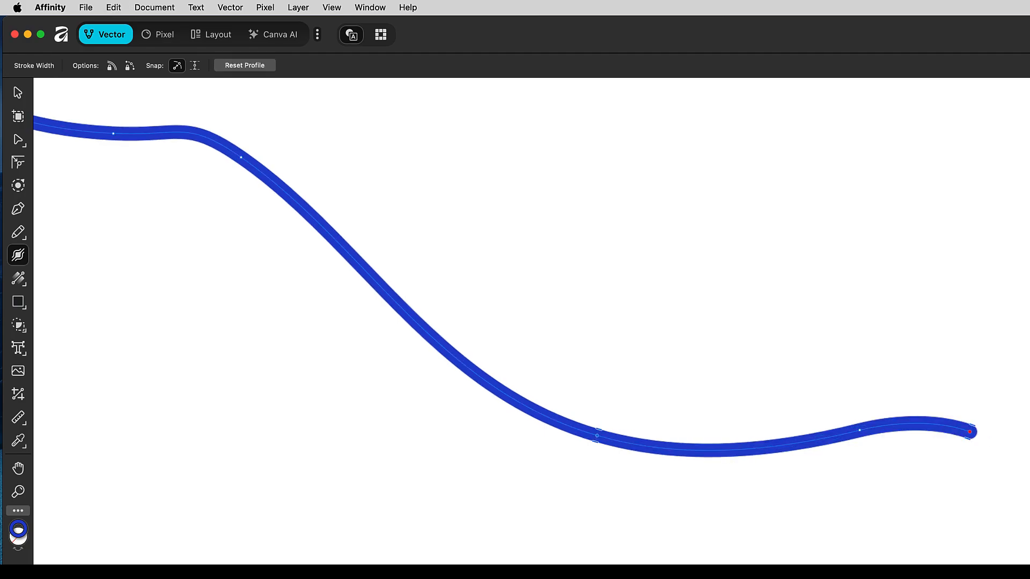
click(908, 427)
drag(967, 440, 970, 432)
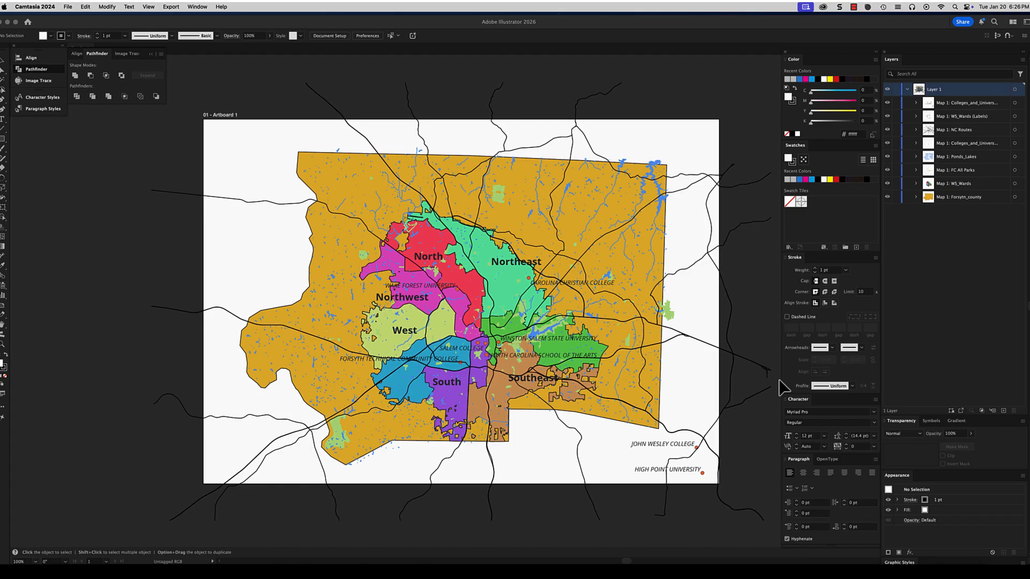
Step: In Adobe Illustrator, duplicate the Forsyth county border layer and move the duplicate to the top of the layer stack
click(781, 386)
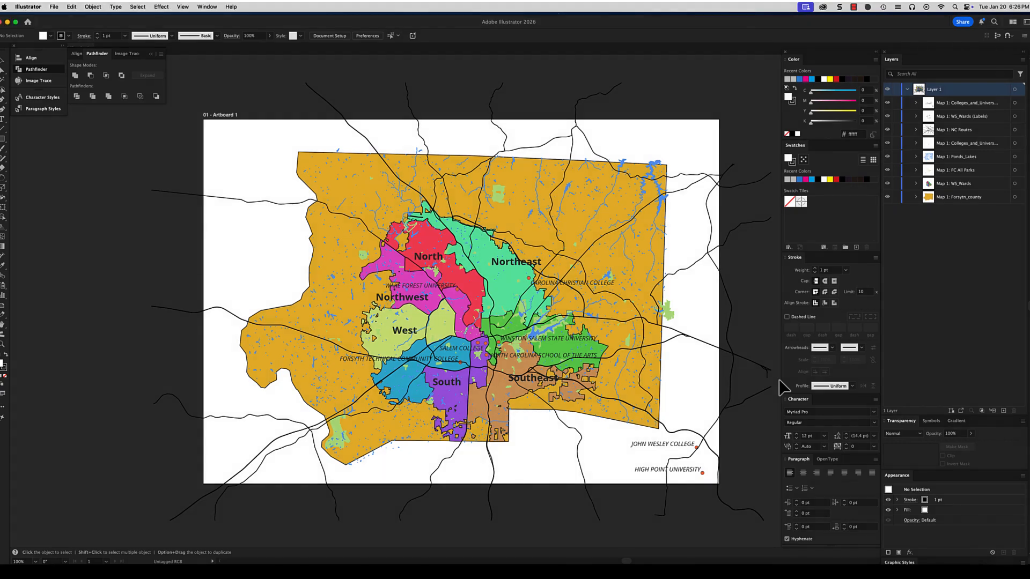
click(969, 198)
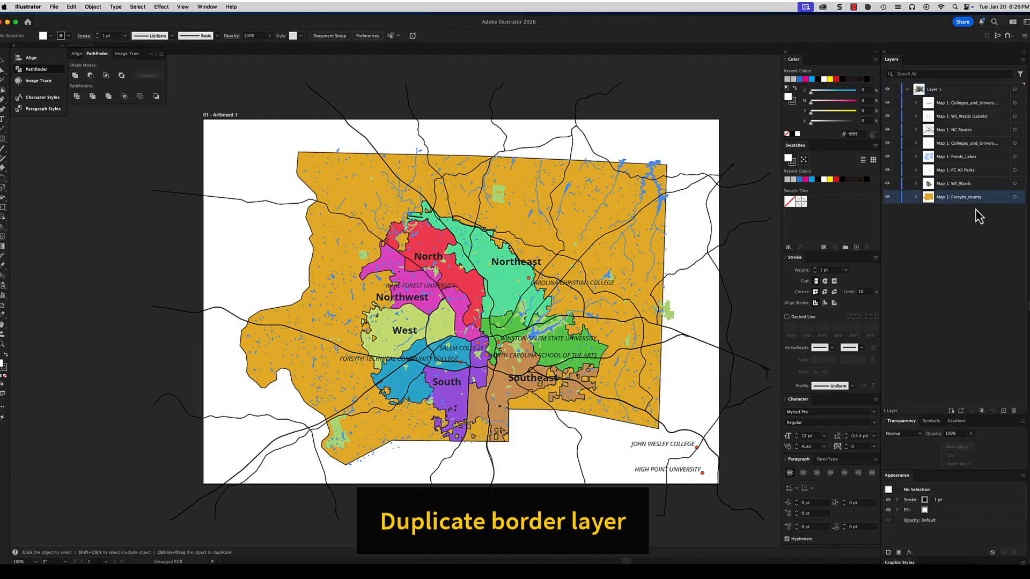
click(1023, 59)
click(1016, 79)
click(975, 200)
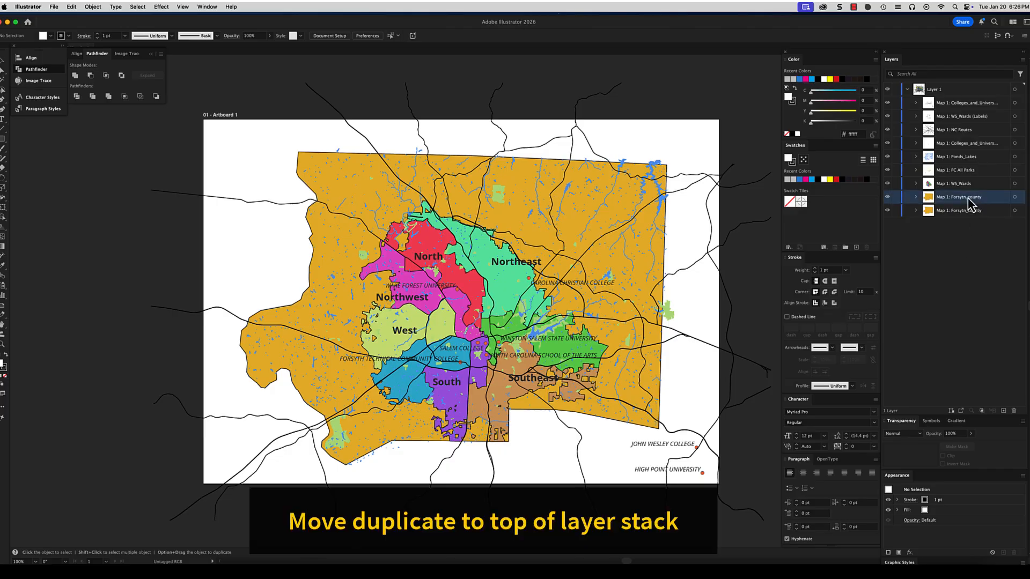
drag(979, 202, 971, 102)
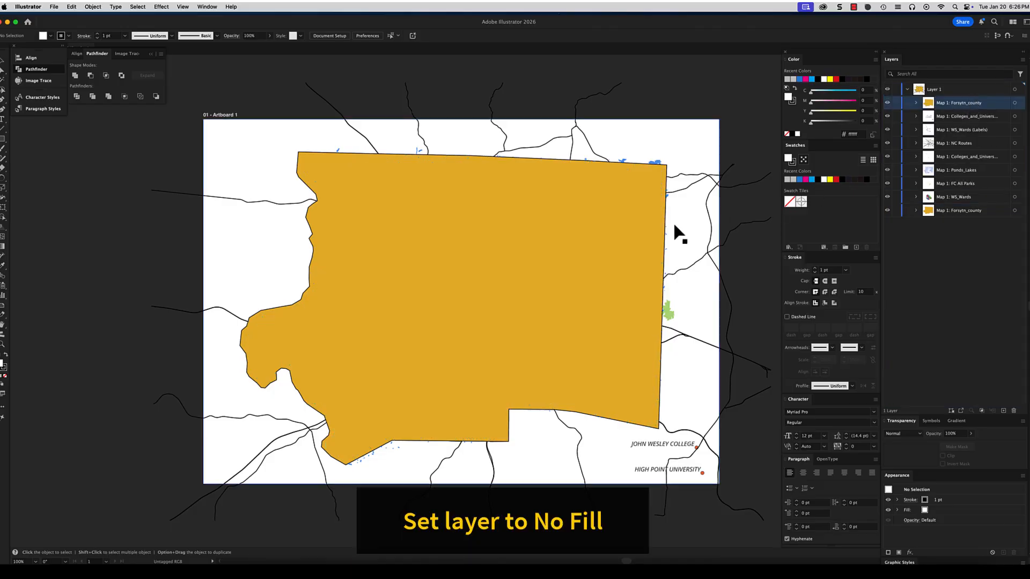
Step: Set the fill of the topmost county border shape to None
click(651, 207)
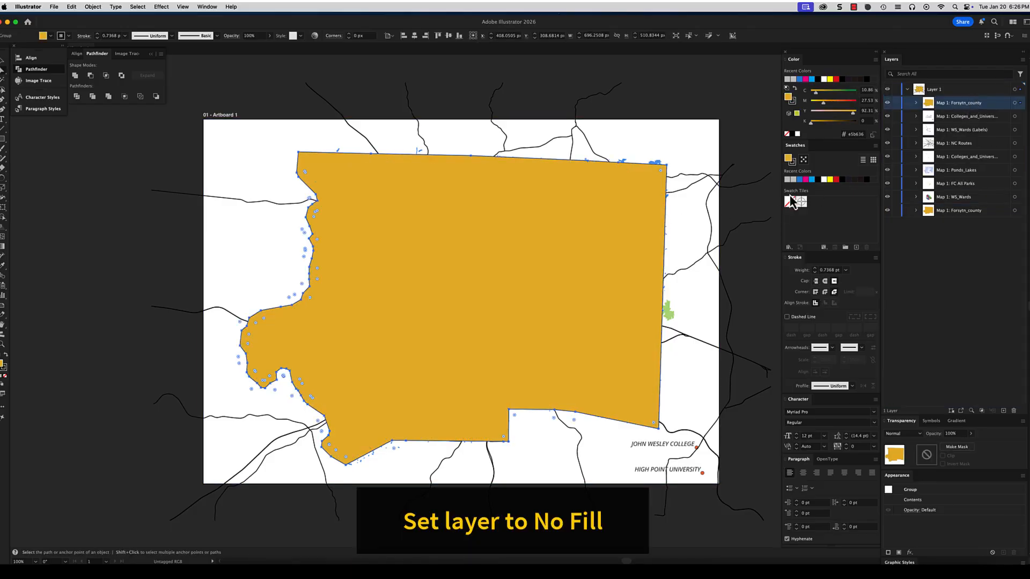
click(787, 134)
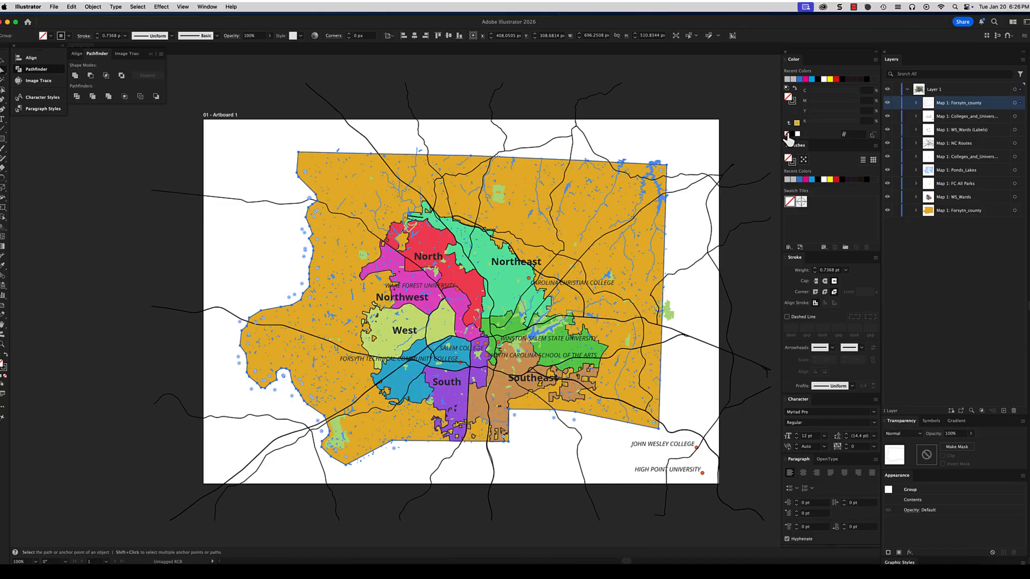
click(927, 305)
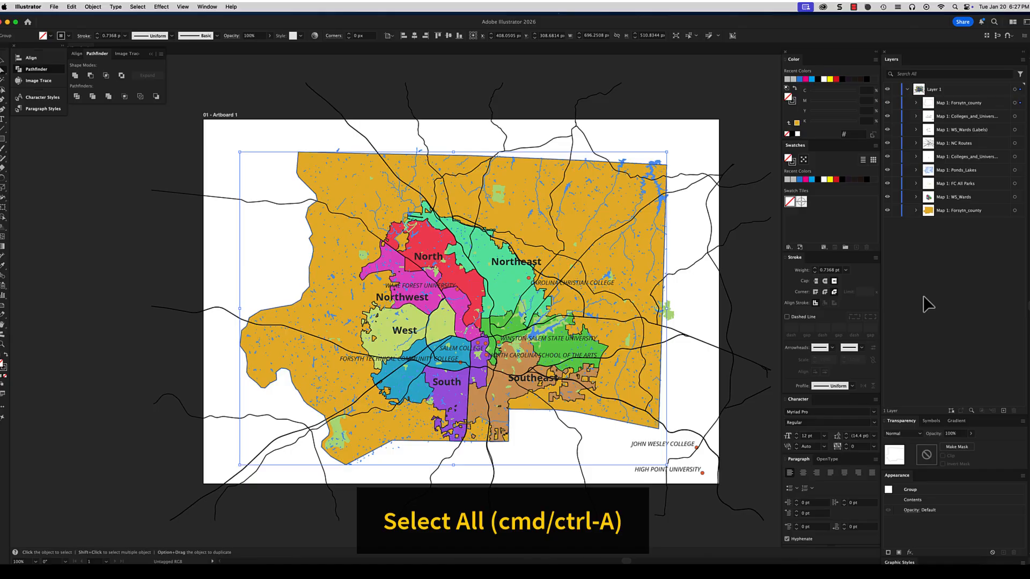
Step: Select all the map artwork and make a clipping mask from the topmost county border shape
key(super+a)
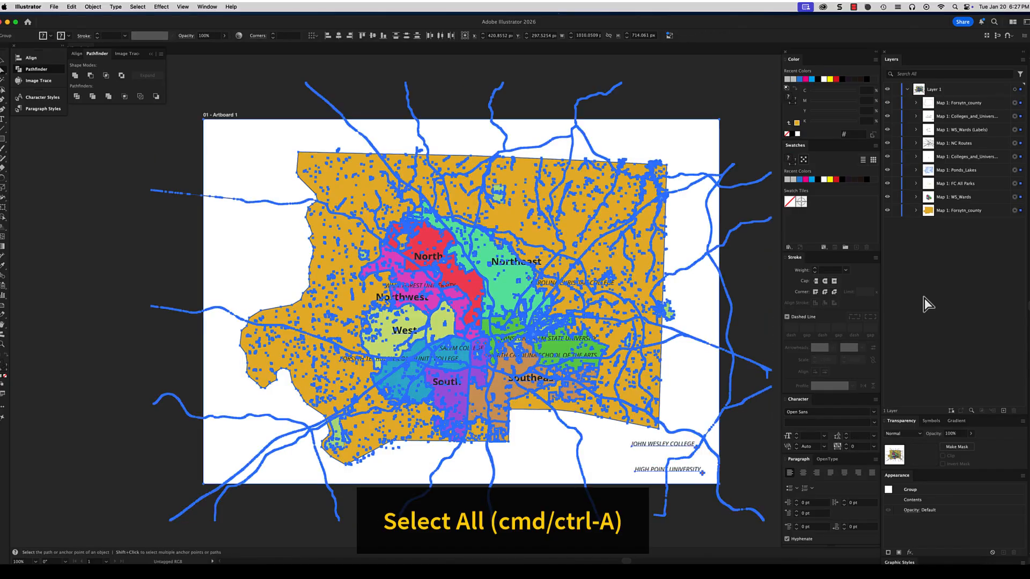
click(95, 7)
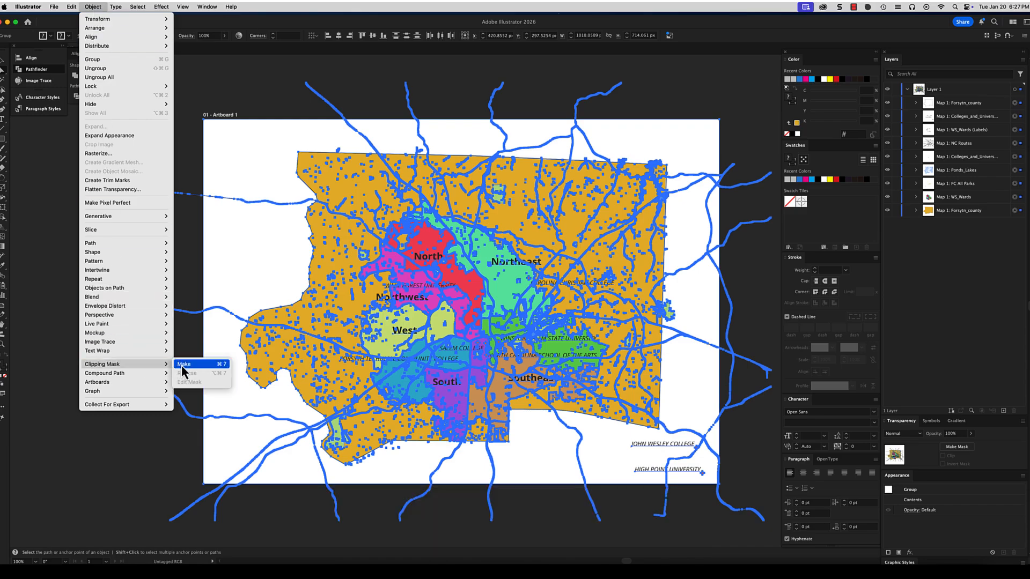
click(183, 365)
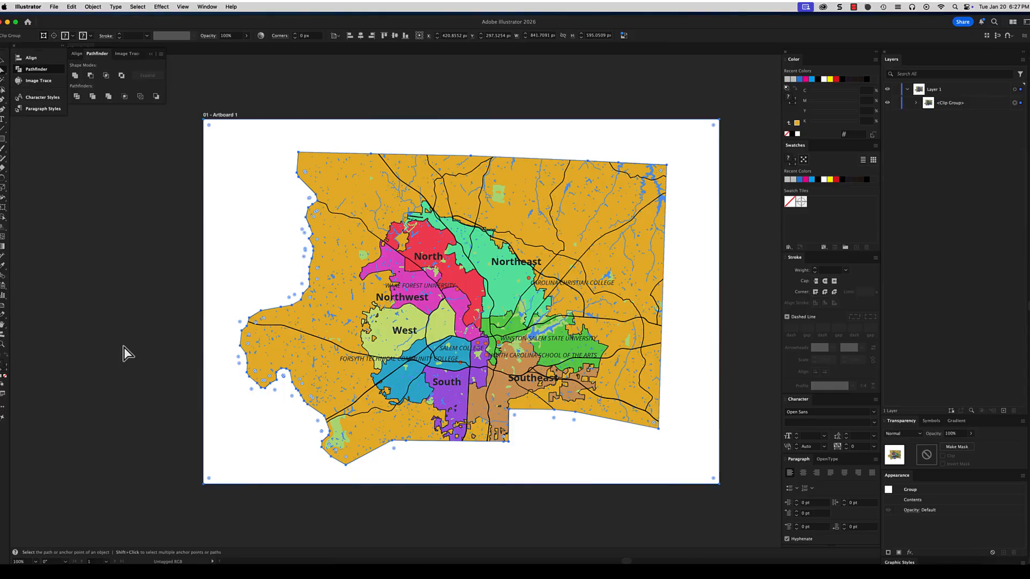
click(127, 354)
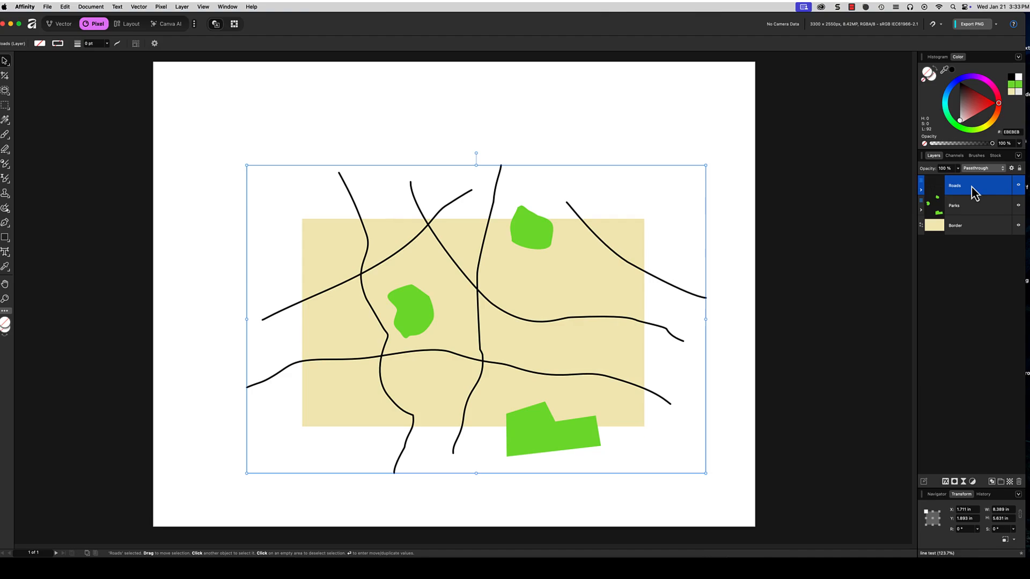
Step: Try nesting the Roads and Parks layers inside the Border layer in Affinity to clip them, and undo both moves
drag(971, 188, 961, 234)
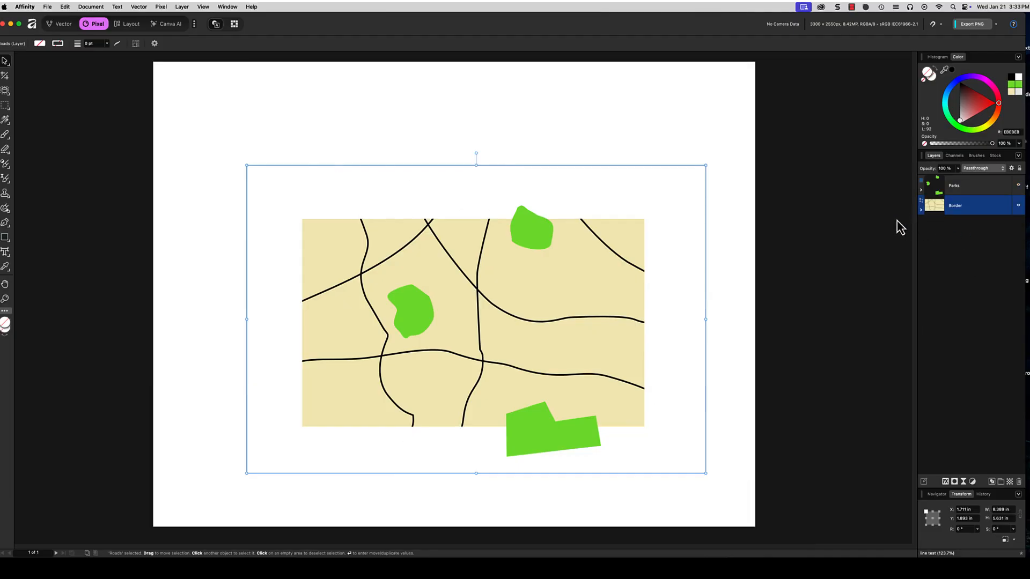
key(super+z)
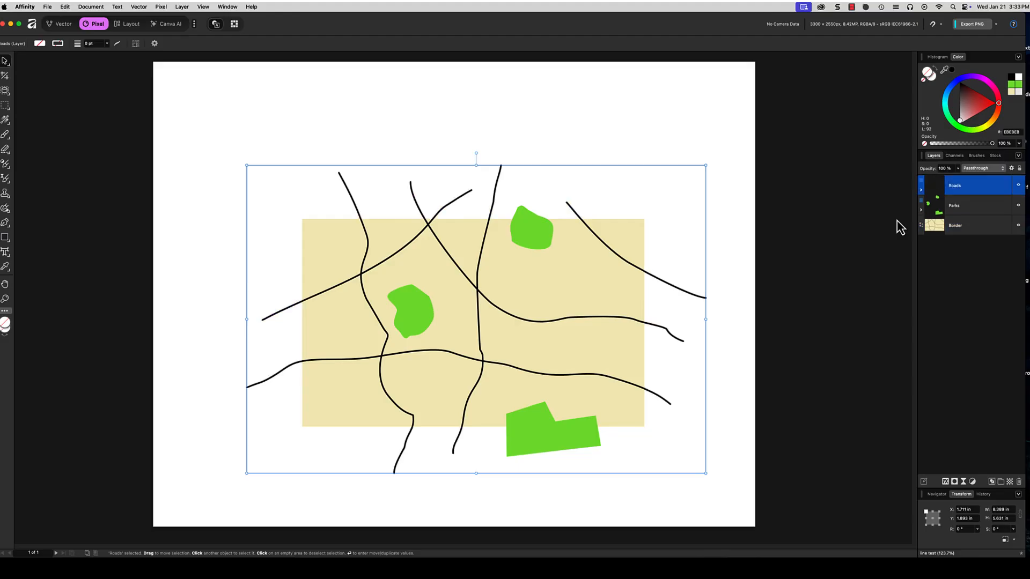
key(super+shift+z)
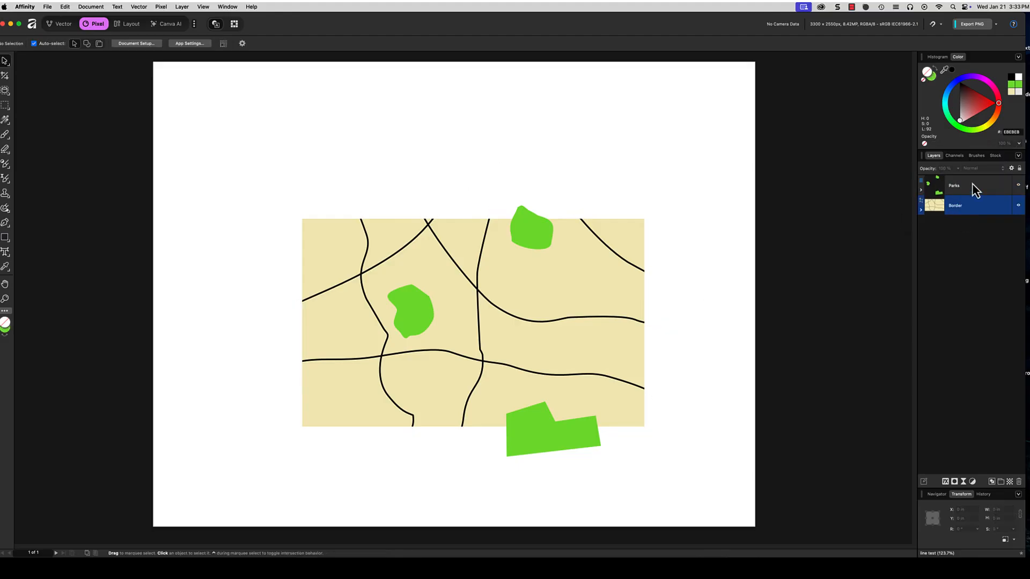
click(972, 182)
drag(959, 191, 957, 206)
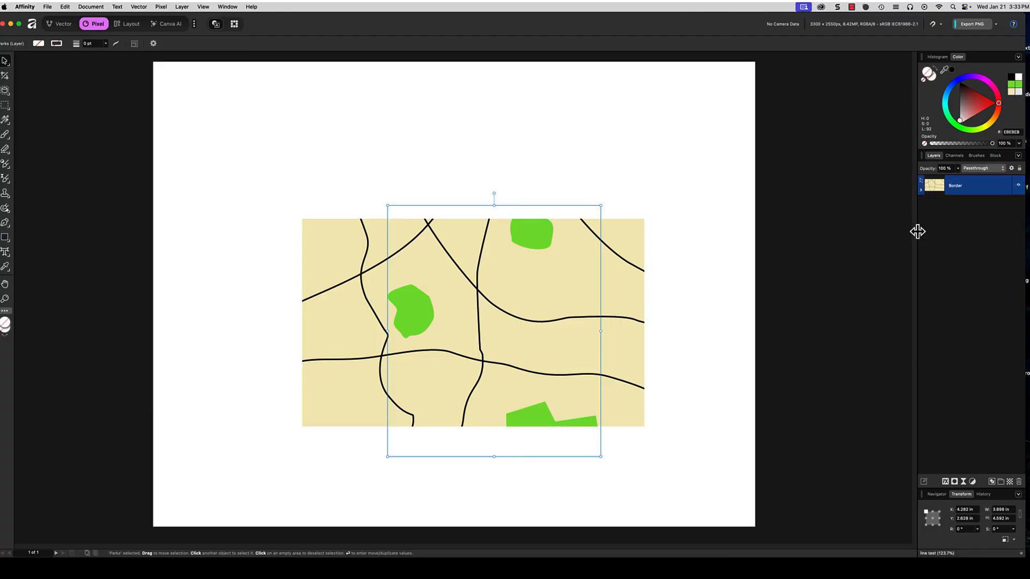
click(829, 246)
key(super+z)
key(super+z)
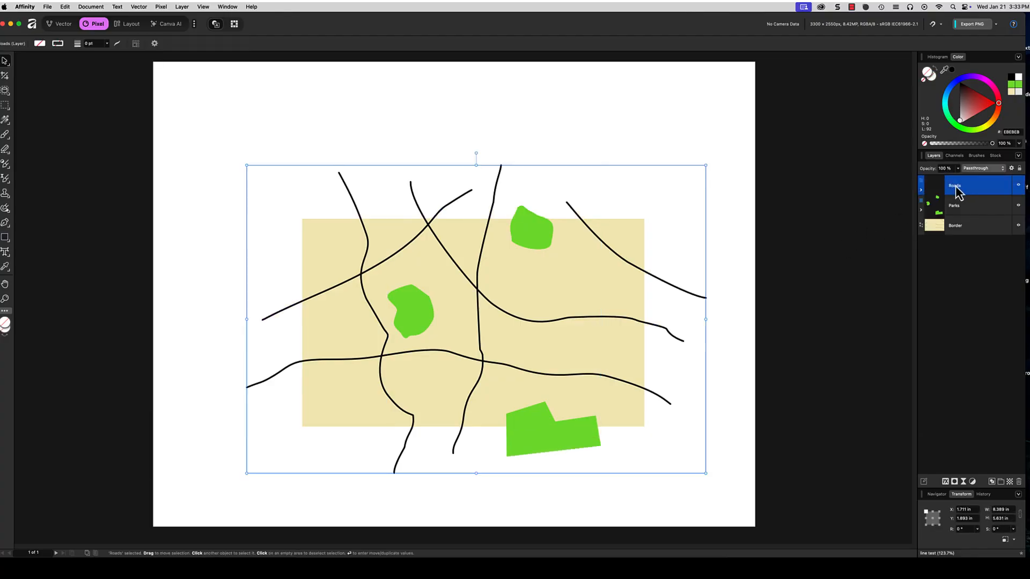
Step: Try applying the Roads layer as a mask on the Border layer and placing Roads beneath Border, undoing each attempt
drag(959, 191, 940, 226)
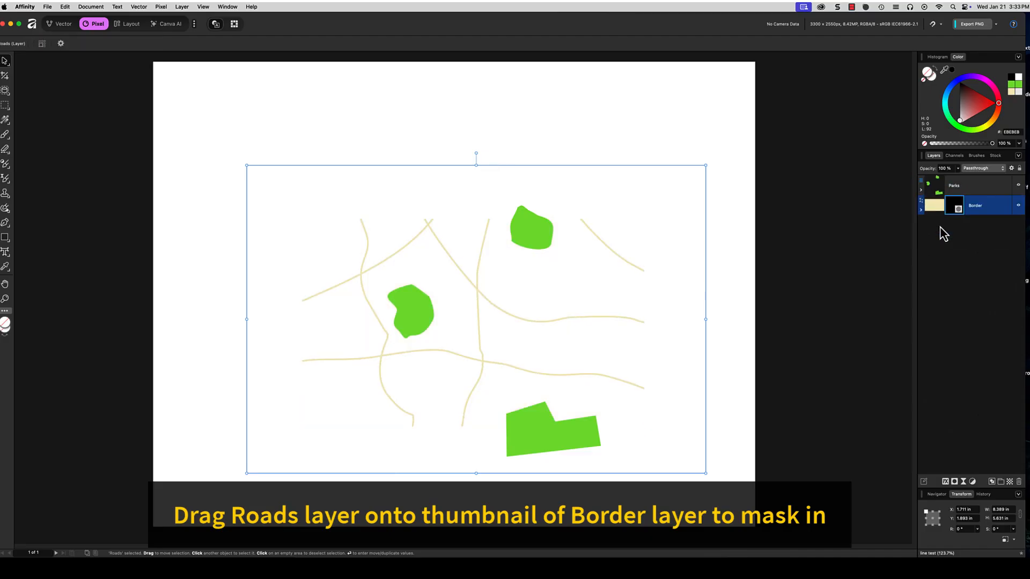
click(885, 224)
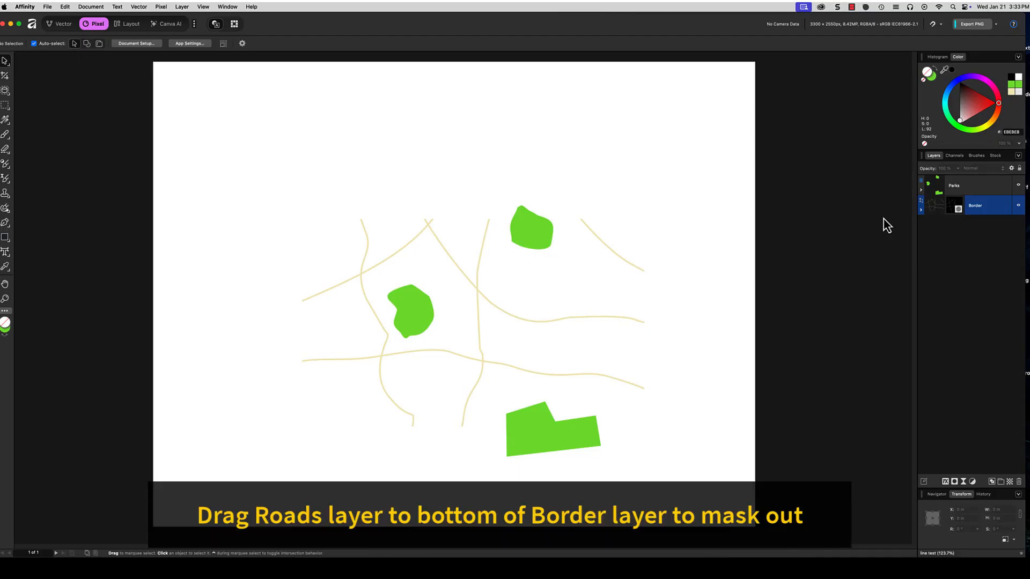
key(super+z)
drag(957, 198, 960, 235)
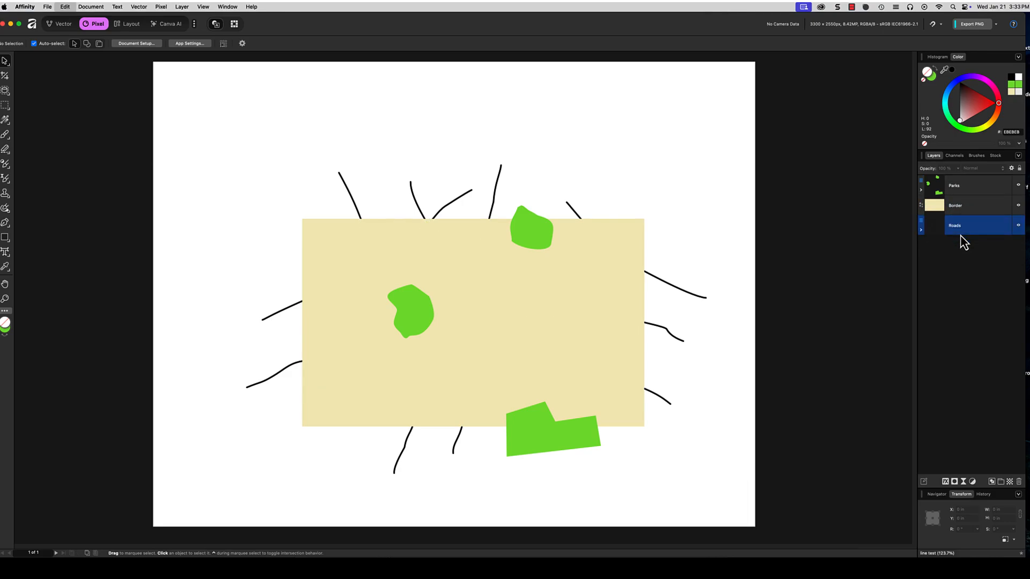
key(super+shift+bracketright)
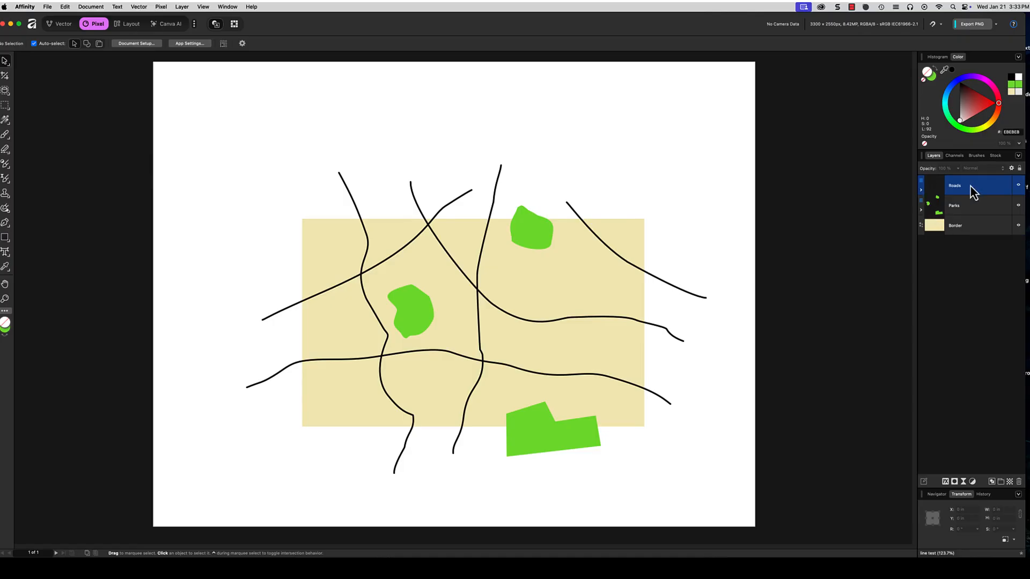
Step: Clip the Roads and Parks layers inside the Border layer and expand the nested layers to list their individual curves
drag(959, 188, 957, 227)
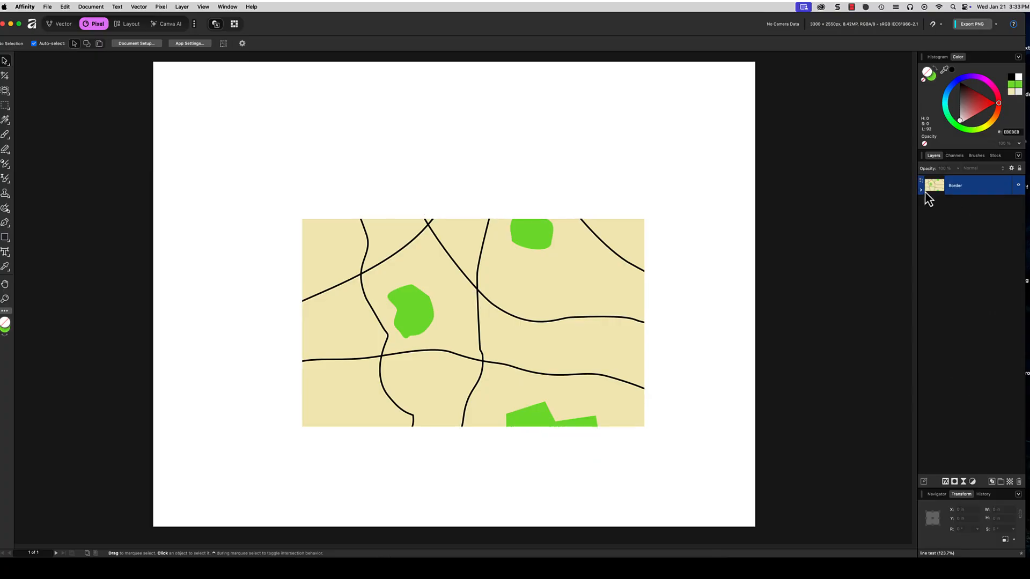
click(921, 192)
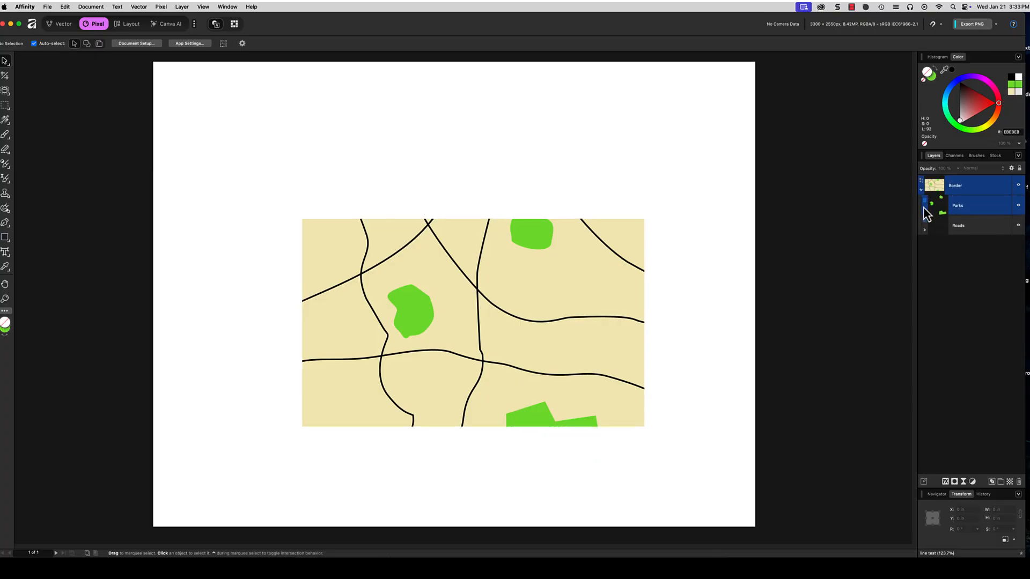
click(924, 211)
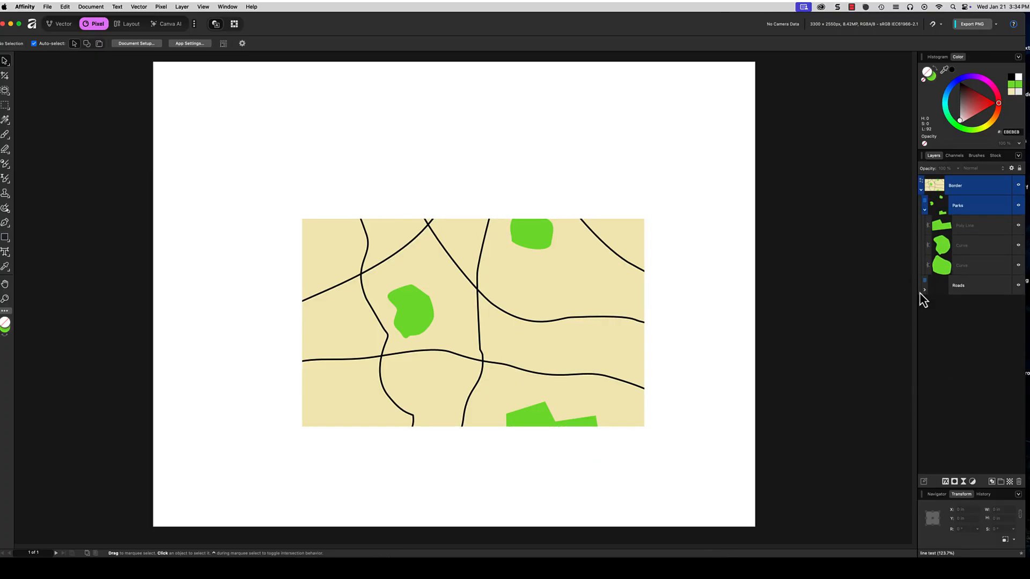
click(925, 292)
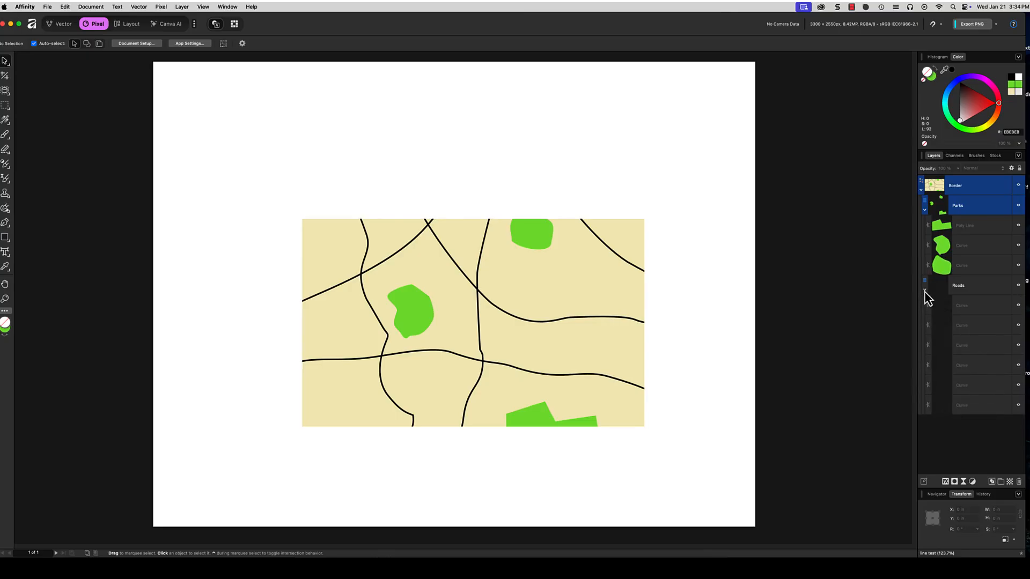
Step: Recolor the middle-left park curve inside the clipped Parks layer to a darker green, about H 96, S 88, L 36
click(978, 249)
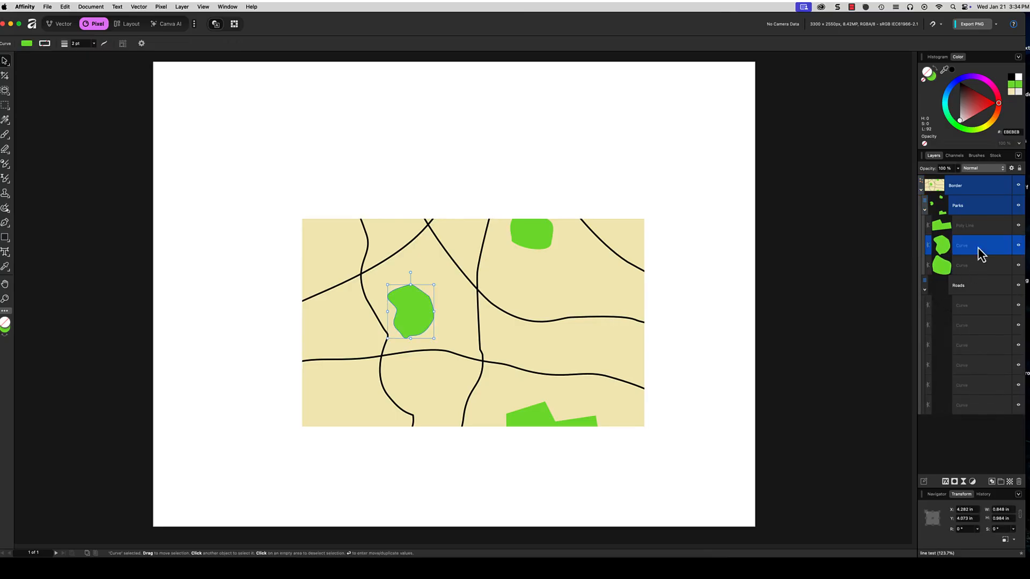
click(932, 78)
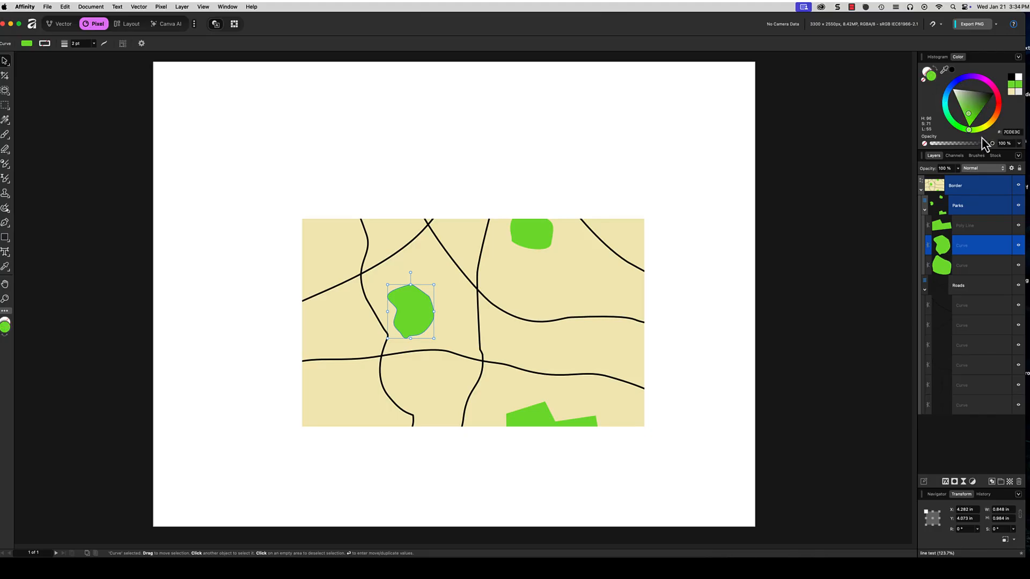
click(972, 113)
drag(972, 113, 976, 114)
click(849, 210)
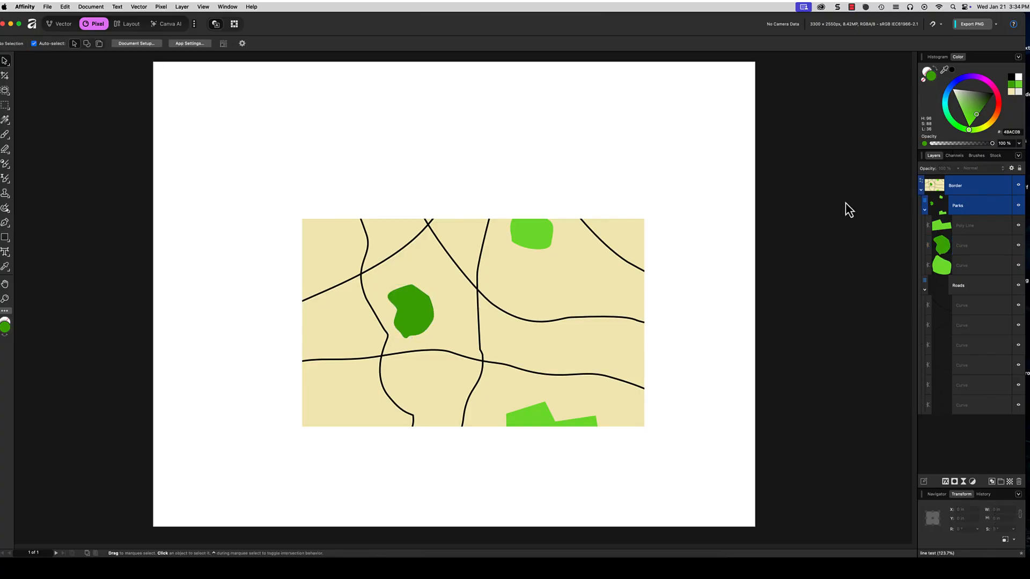
click(924, 210)
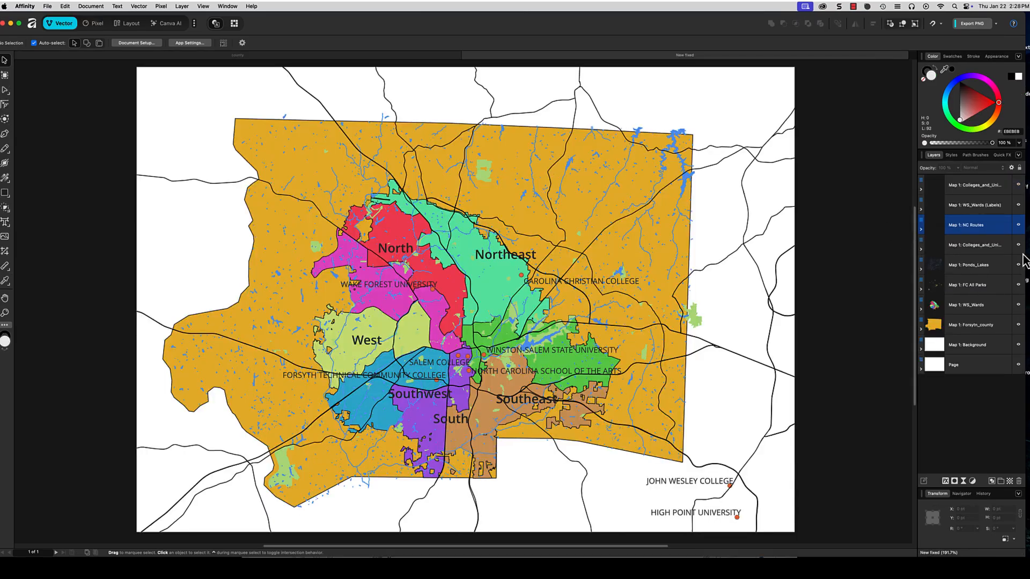
Step: Toggle the Map 1: NC Routes layer off and back on in the county map to check which roads it holds
click(1019, 227)
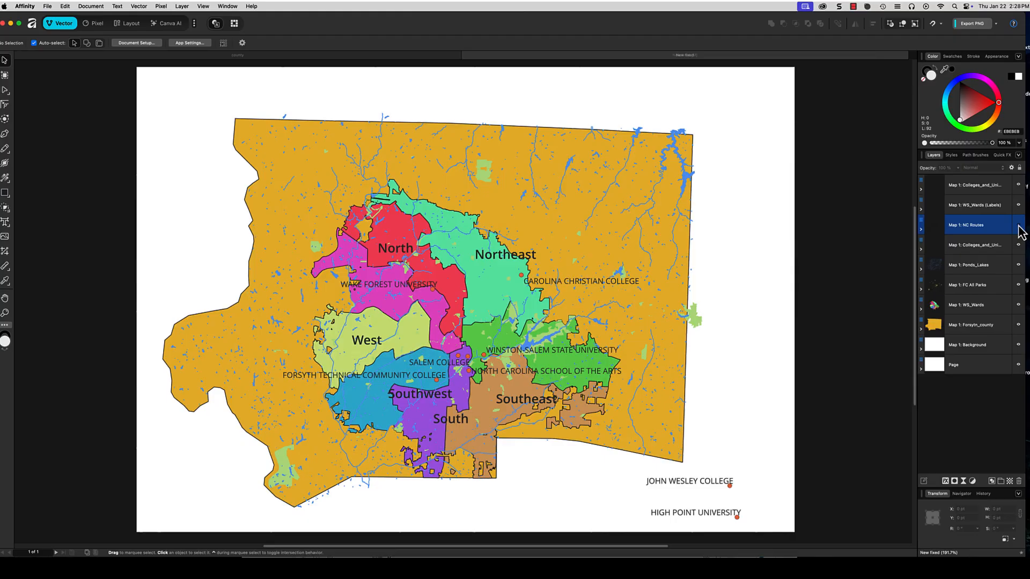
click(1019, 227)
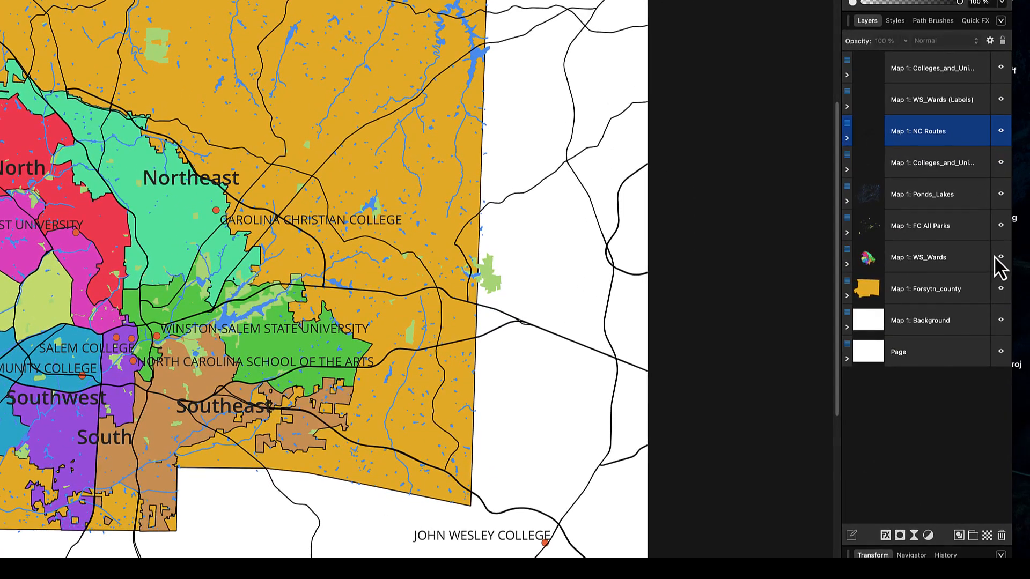
Step: Toggle the Map 1: WS_Wards layer off and back on, and delete the Map 1: Background and Page layers
click(1002, 257)
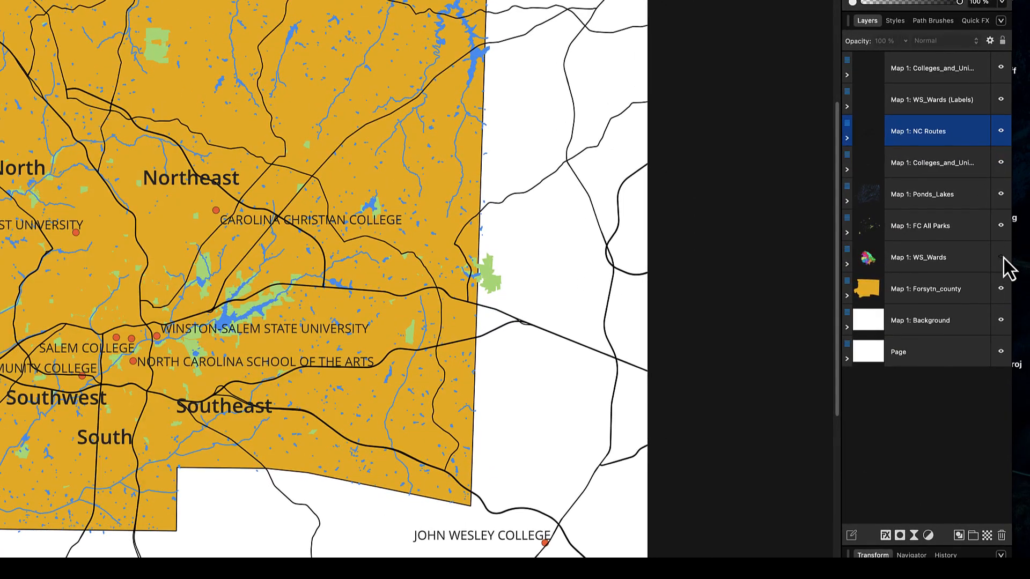
click(1002, 258)
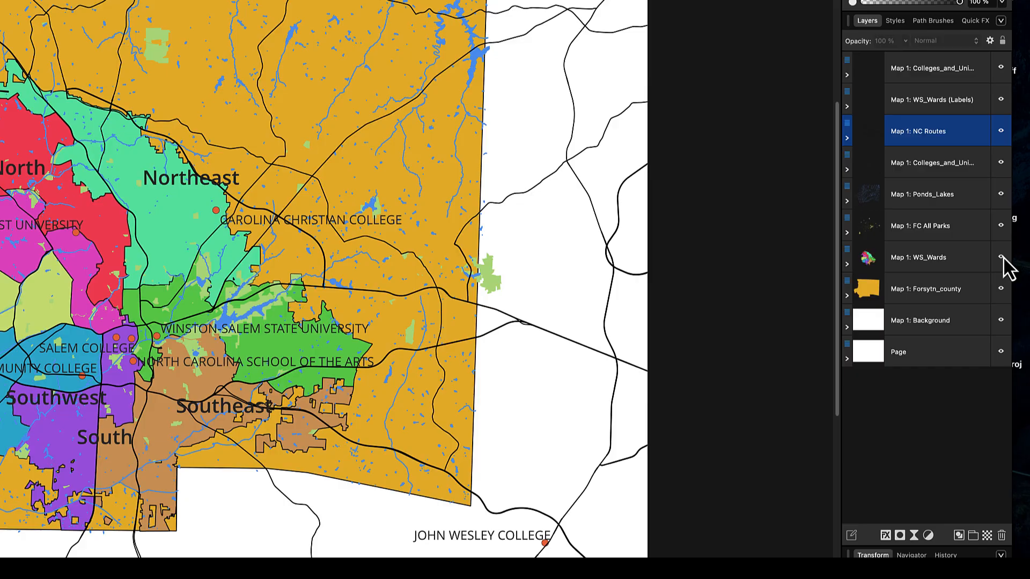
click(953, 322)
shift+click(939, 361)
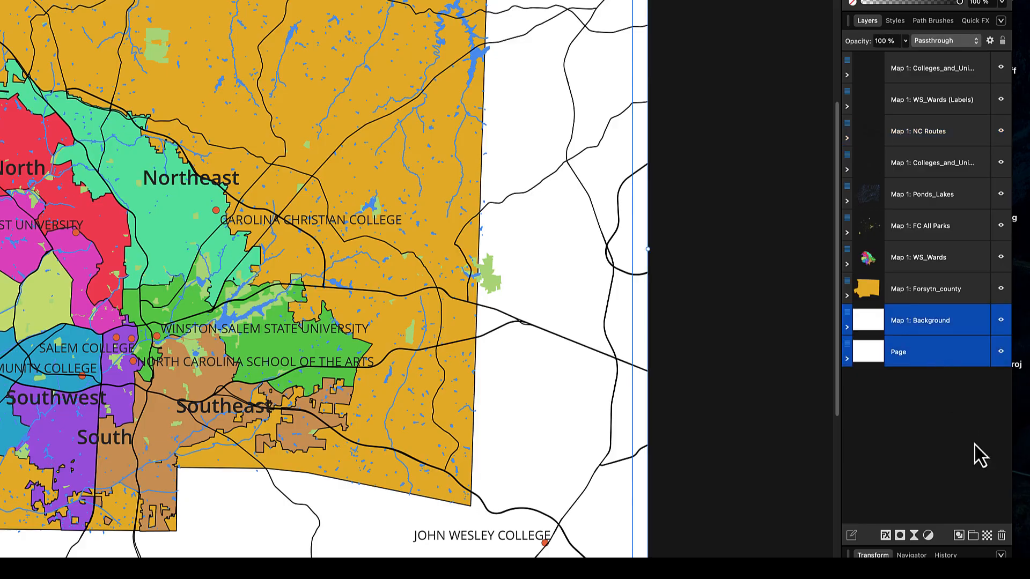
click(1002, 535)
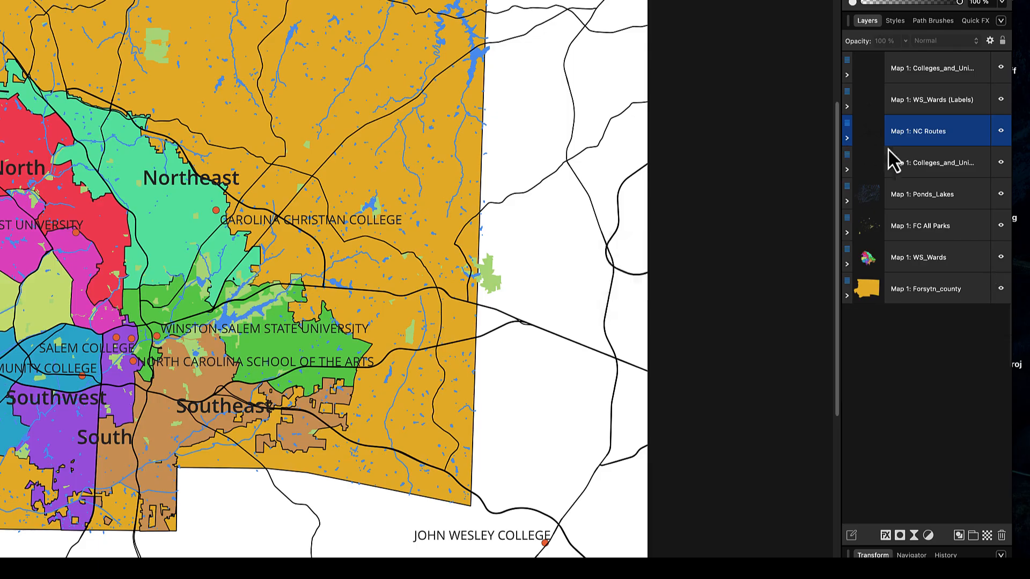
Step: Inspect the opacity and blend mode options available for the Map 1: WS_Wards layer
click(953, 262)
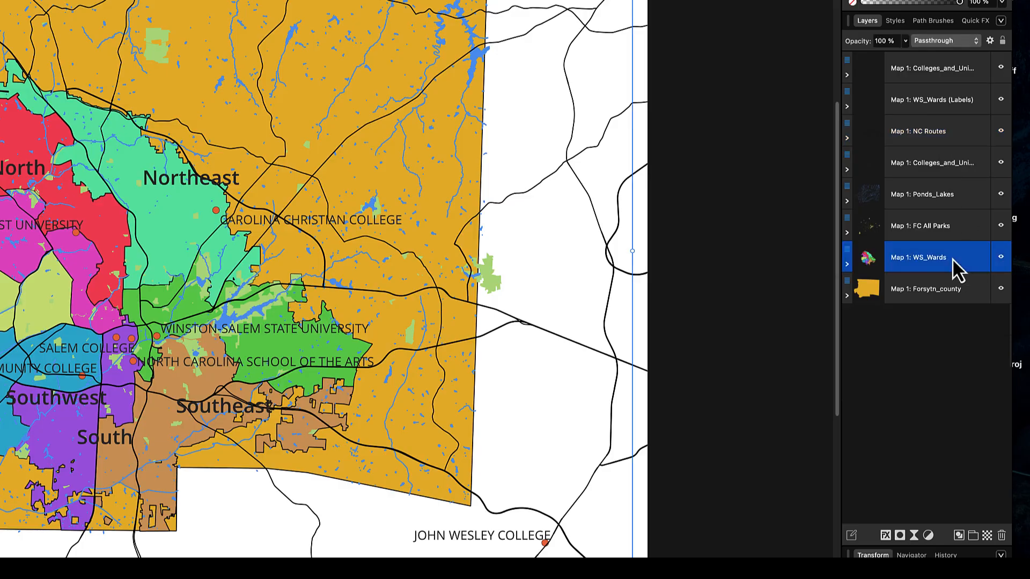
click(905, 41)
mouse_move(905, 53)
mouse_down()
mouse_move(806, 61)
mouse_move(917, 63)
mouse_up()
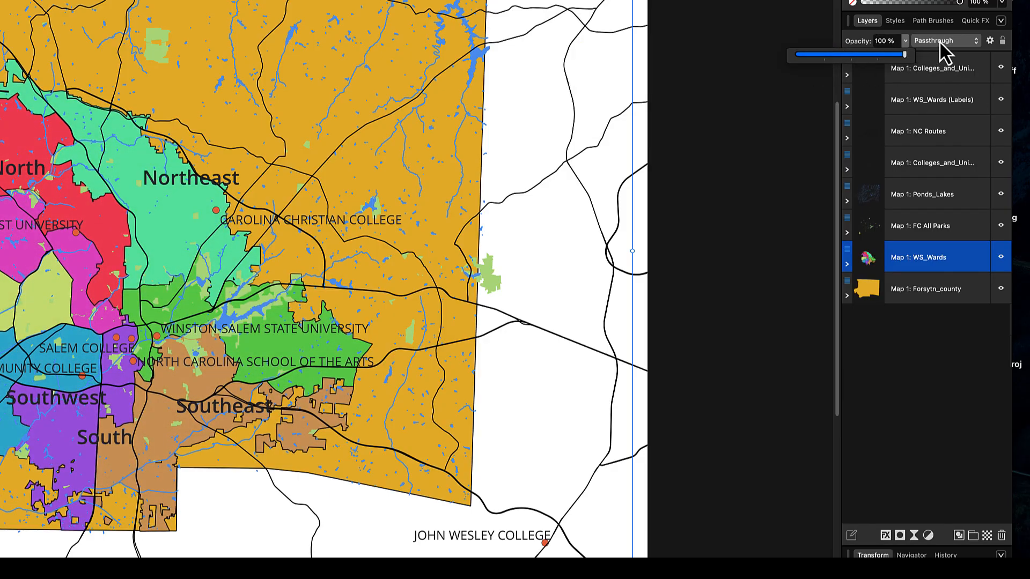
click(939, 41)
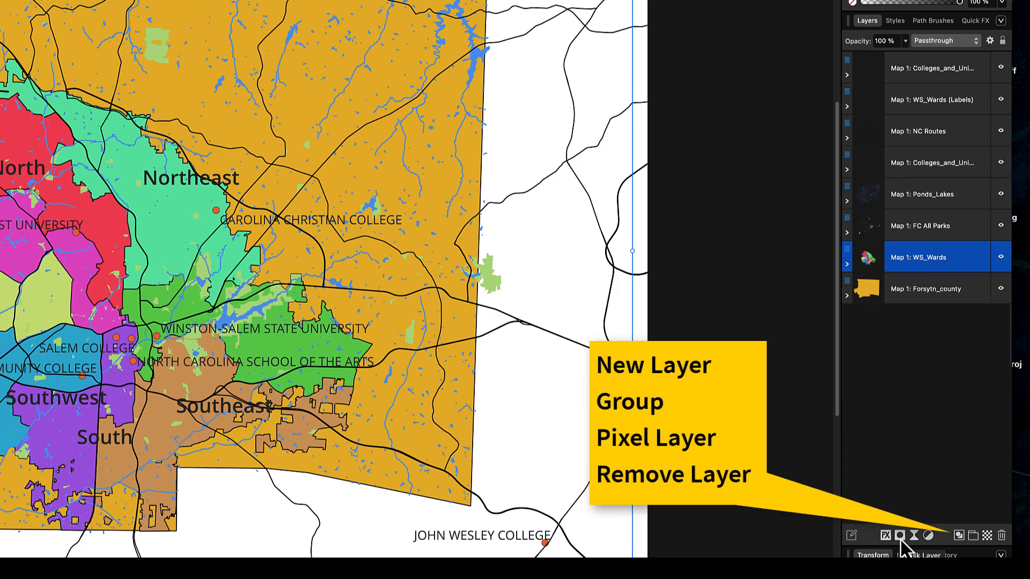
drag(948, 255, 950, 223)
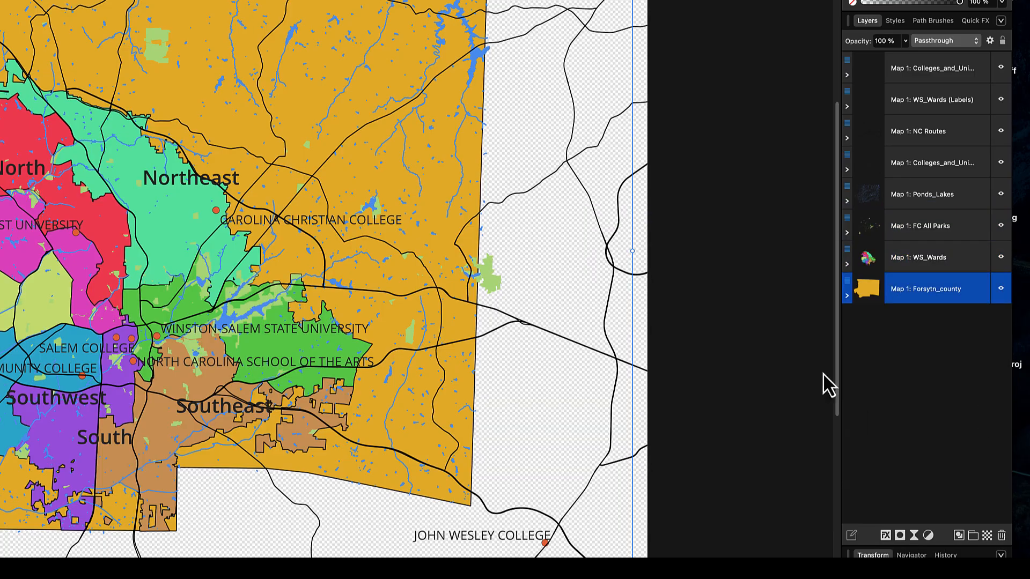
Step: Delete the invisible bounding boxes stacked over the empty area outside the county, one layer after another
click(750, 336)
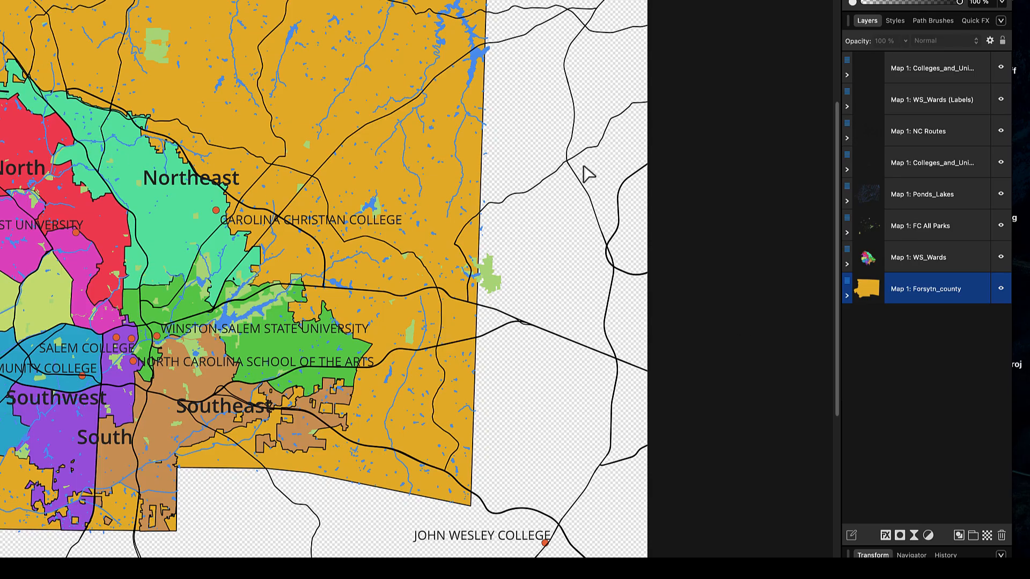
click(617, 3)
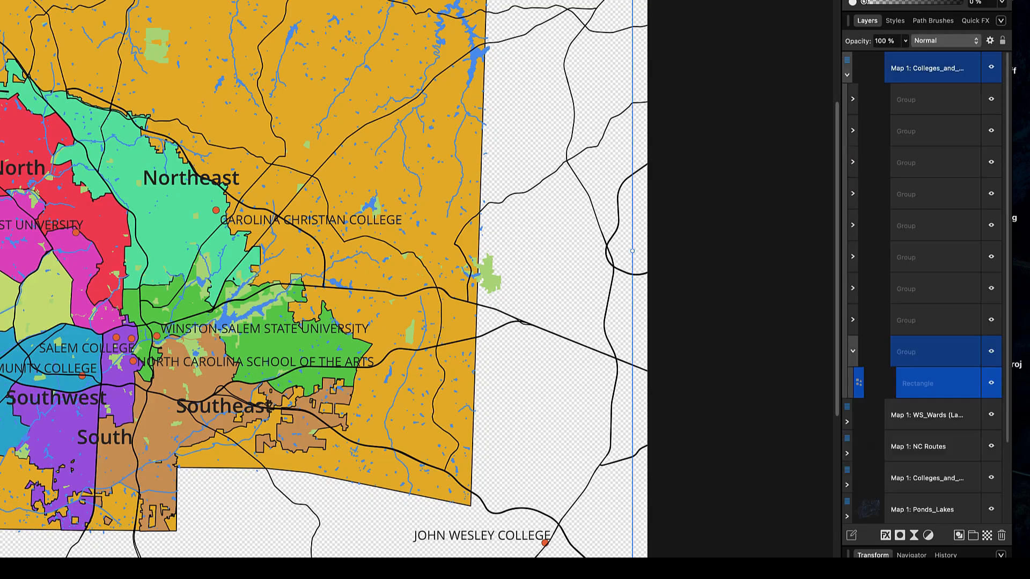
key(Delete)
click(617, 4)
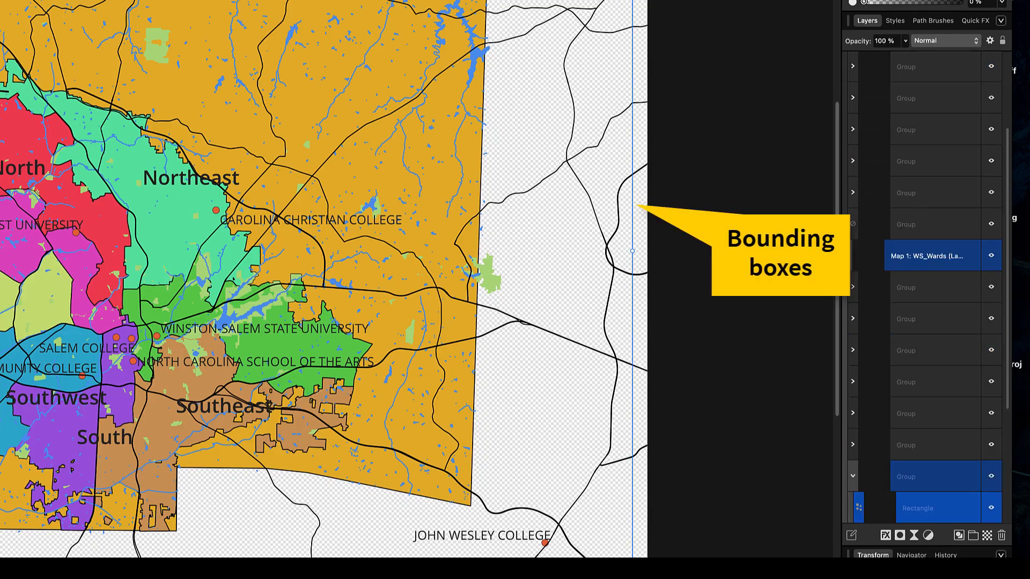
key(Delete)
click(617, 3)
key(Delete)
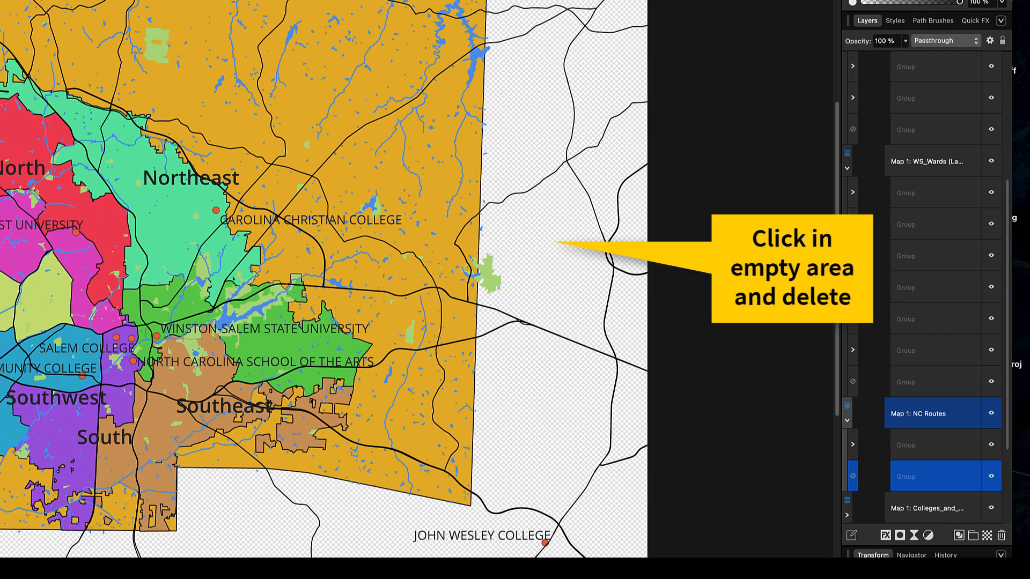
click(556, 242)
key(Delete)
click(555, 243)
key(Delete)
click(555, 242)
key(Delete)
click(555, 242)
key(Delete)
click(555, 242)
key(Delete)
click(555, 243)
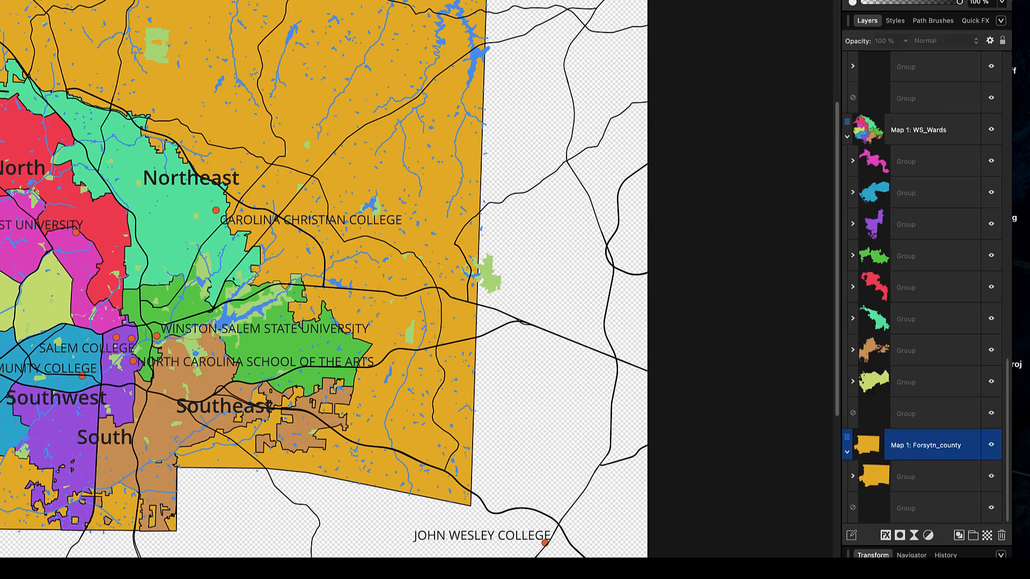
Step: Collapse all the expanded map layers and turn off Auto-scroll for the layer list
drag(1008, 483, 1009, 143)
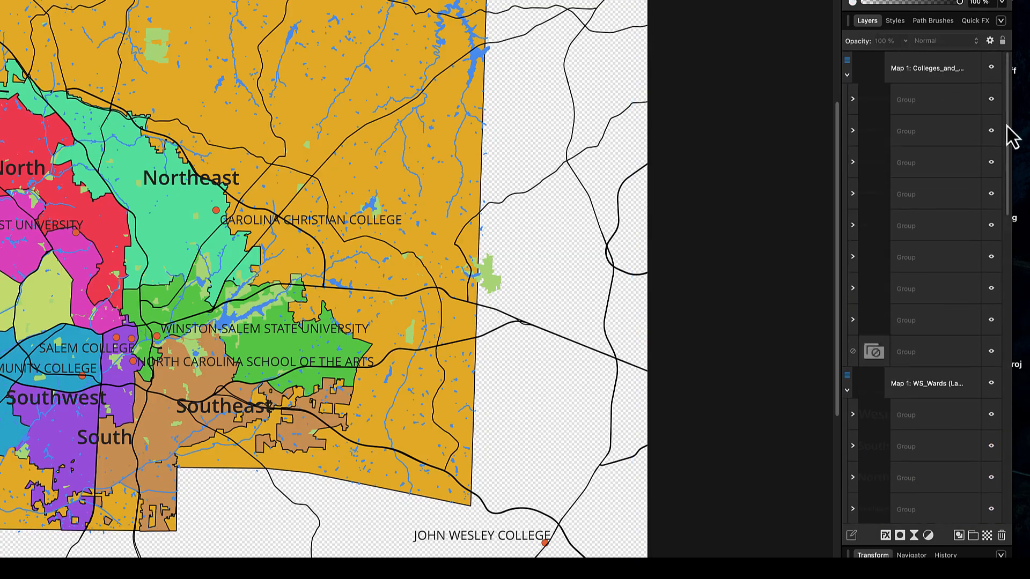
click(848, 106)
click(847, 138)
click(847, 170)
click(847, 201)
click(848, 233)
click(848, 264)
click(847, 296)
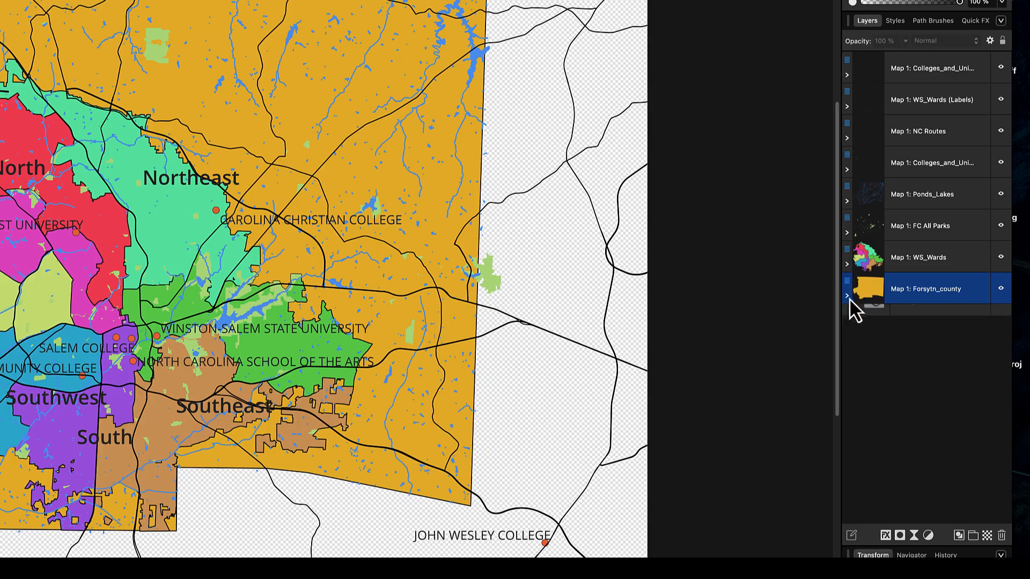
click(1001, 39)
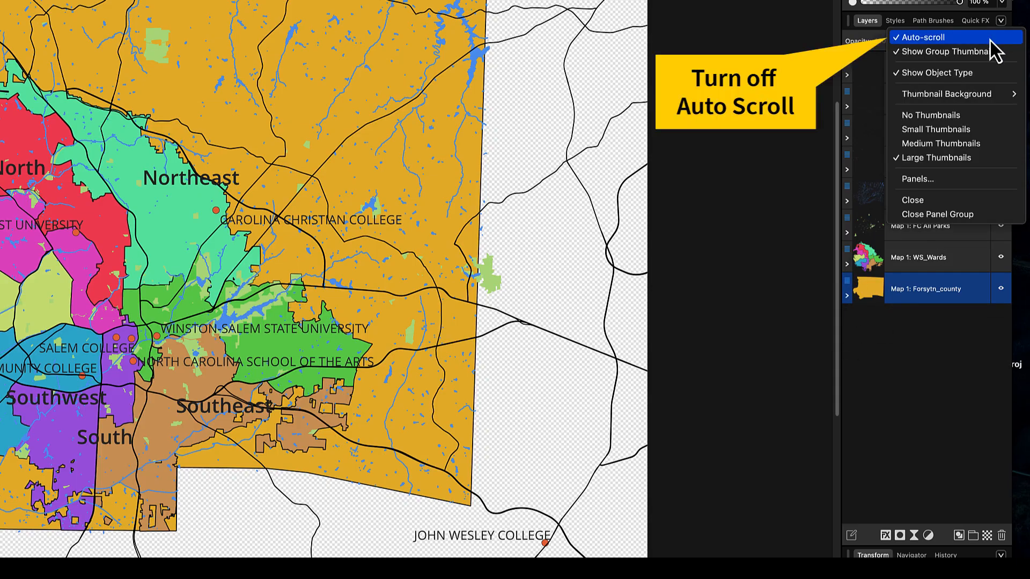
click(989, 39)
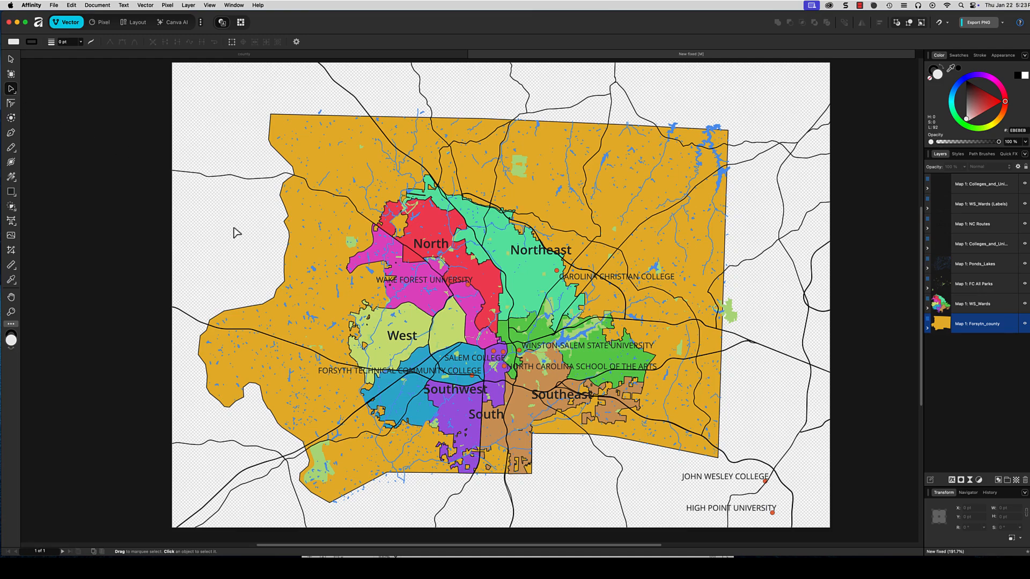
Step: Recolor the county shape's fill to pale cream, H 49, S 69, L 89, and make its stroke color active
click(309, 255)
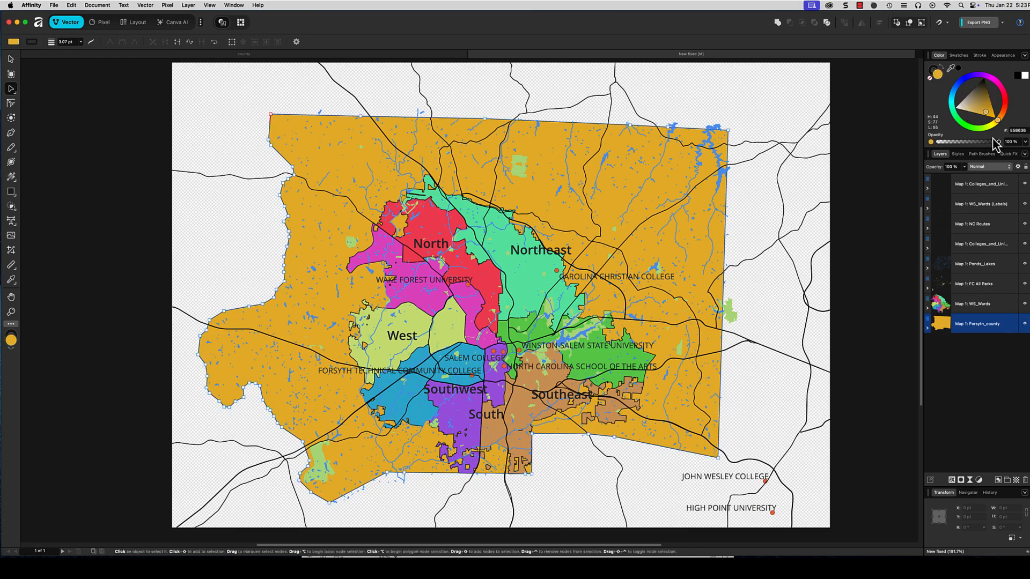
click(996, 122)
drag(997, 122, 962, 114)
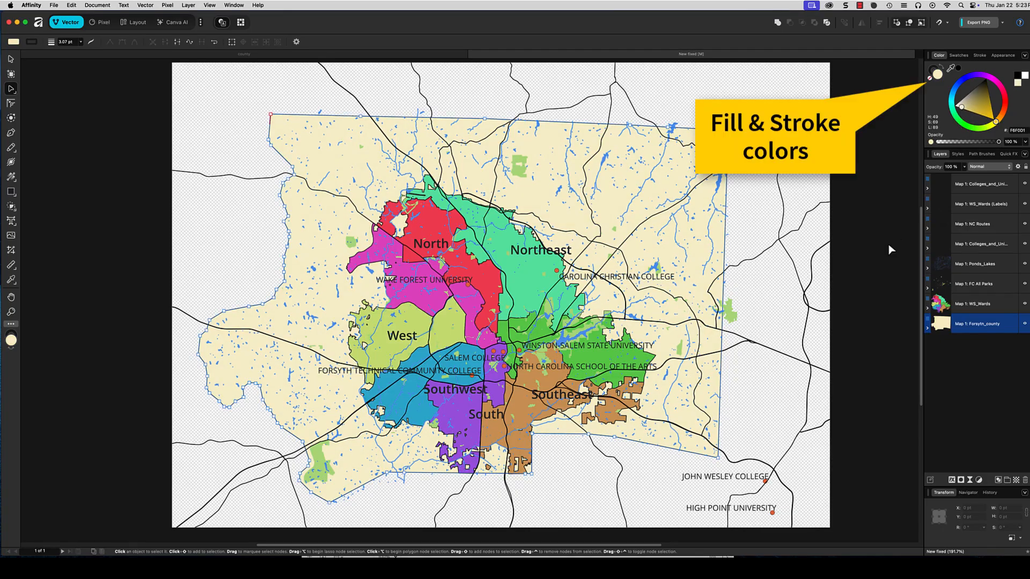
click(863, 277)
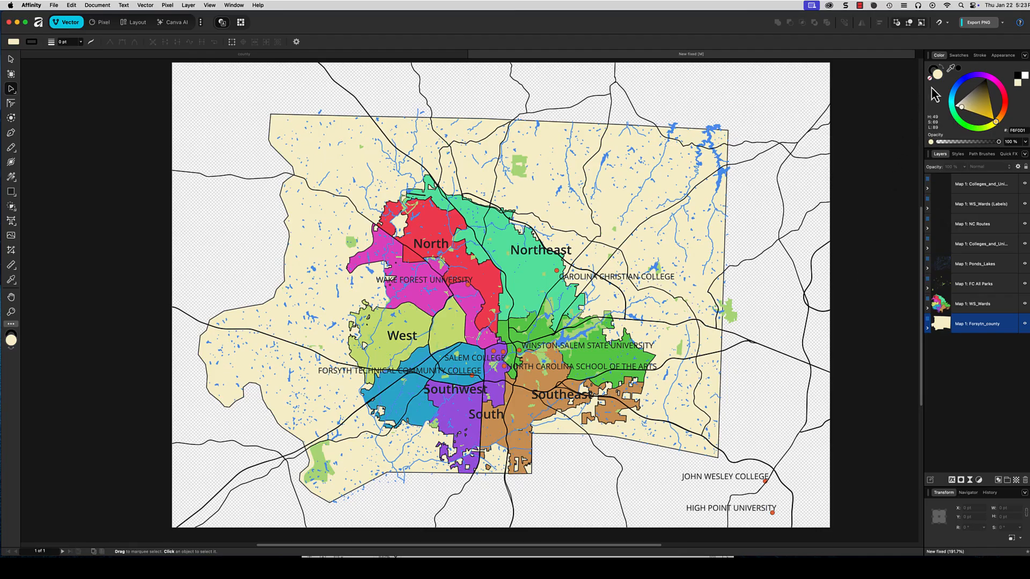
click(711, 199)
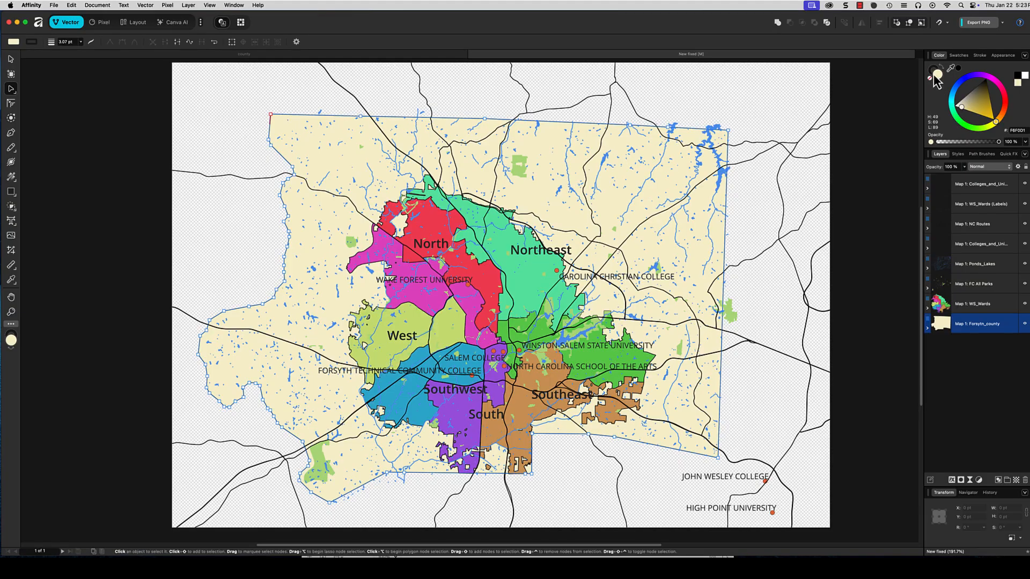
click(932, 75)
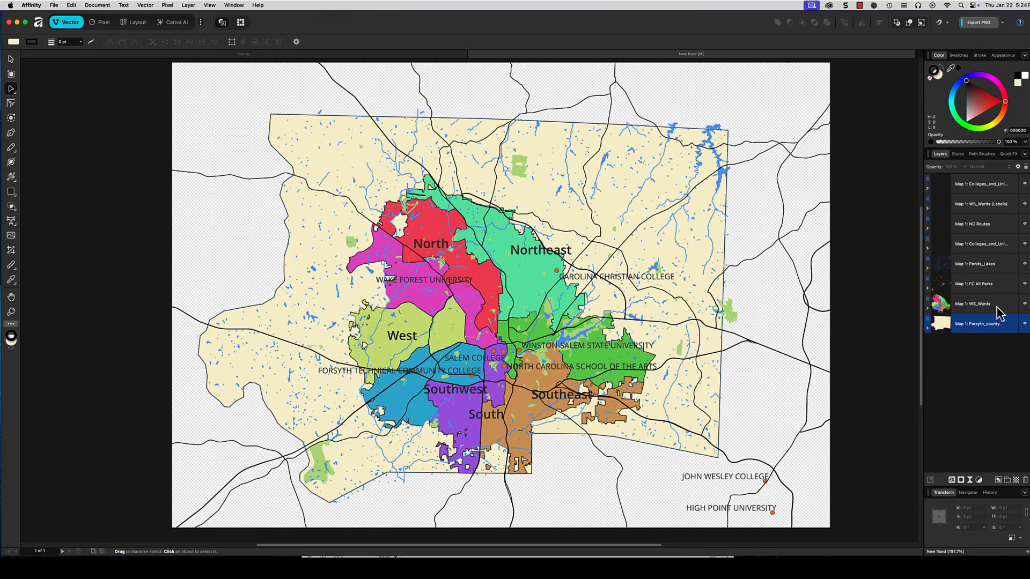
Step: Lighten the Northeast, North, magenta, West, blue and purple ward fills to pastel tints, including the small leftover blue piece in the southwest
click(972, 305)
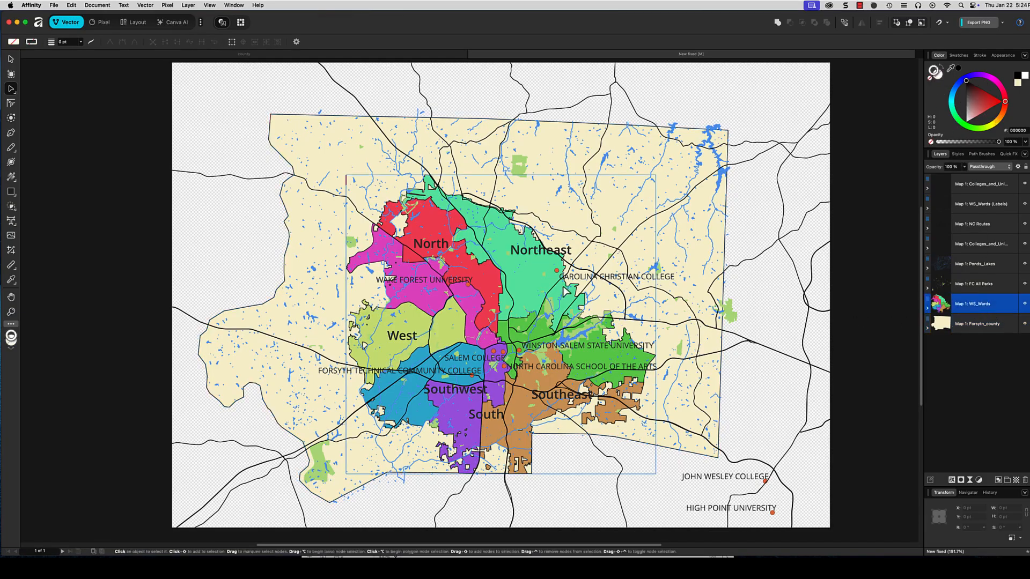
click(533, 281)
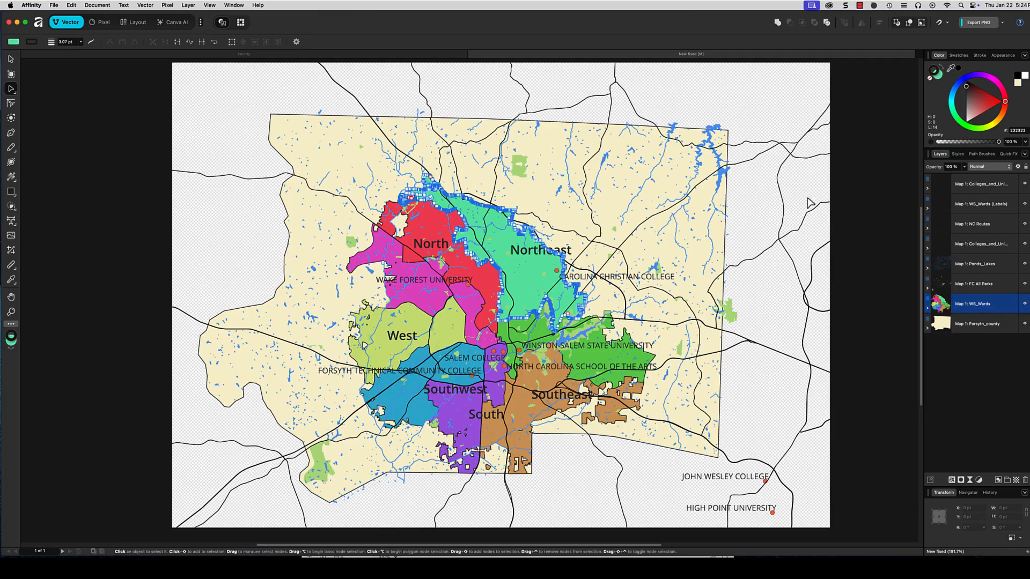
click(938, 78)
mouse_move(969, 99)
mouse_down()
mouse_move(975, 86)
mouse_move(986, 117)
mouse_move(978, 126)
mouse_move(990, 113)
mouse_move(966, 110)
mouse_move(971, 99)
mouse_move(969, 111)
mouse_up()
click(493, 281)
click(424, 306)
click(436, 344)
click(407, 407)
click(434, 437)
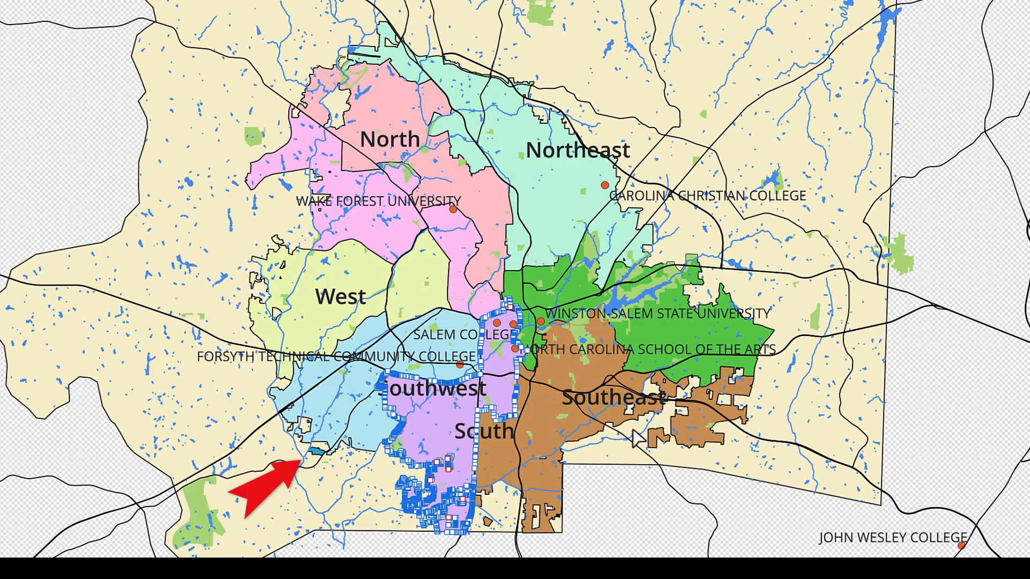
click(317, 452)
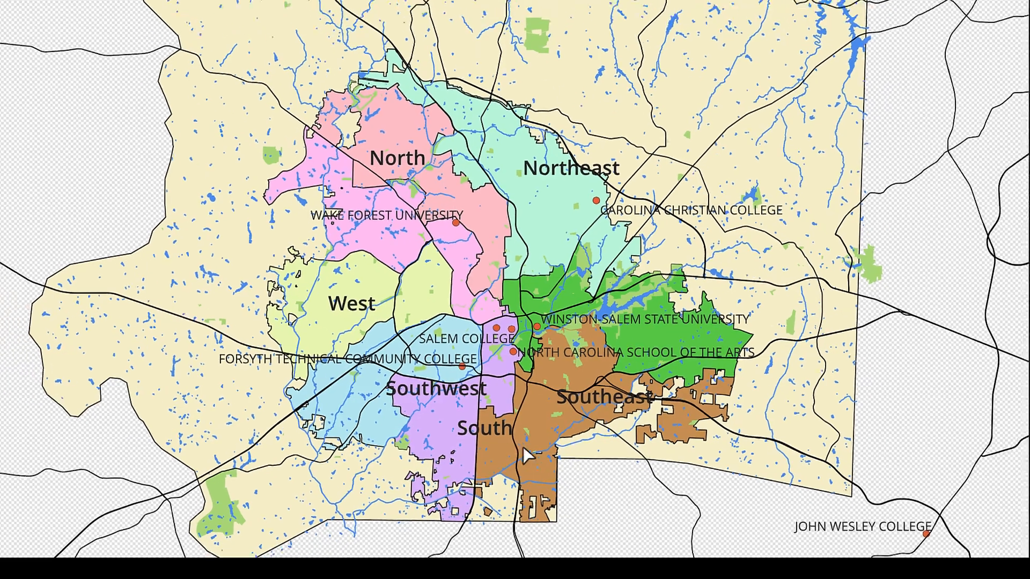
Step: Select all shapes sharing the brown Southeast ward's fill color and recolor them pale orange, H 32, S 89, L 84
click(546, 431)
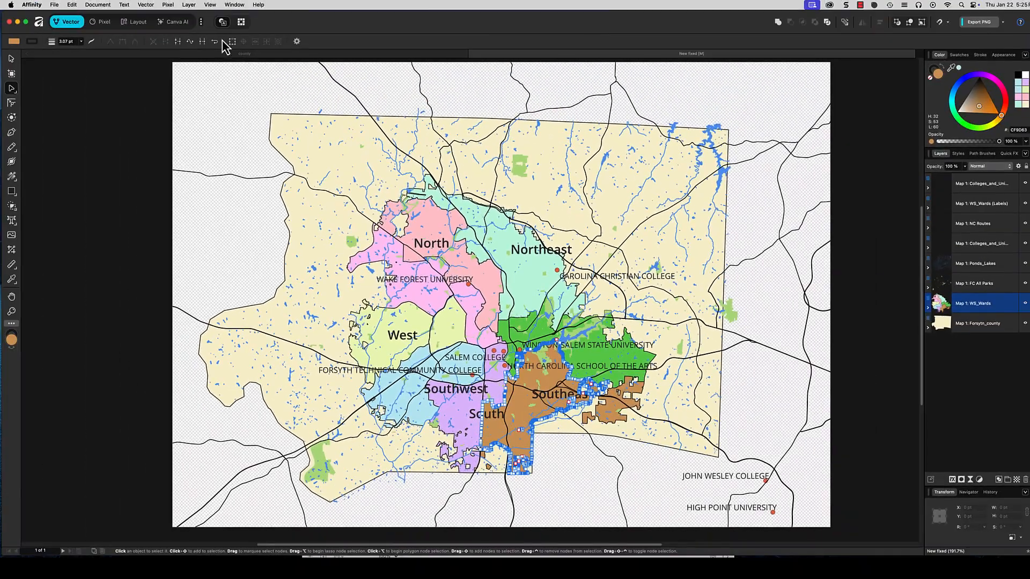
click(189, 5)
mouse_move(230, 21)
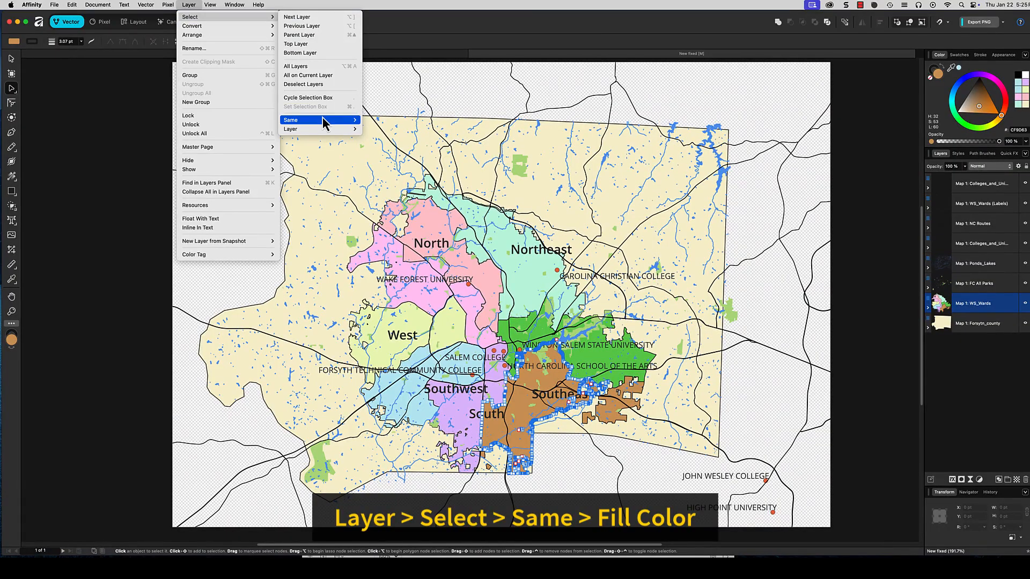
mouse_move(327, 120)
click(396, 119)
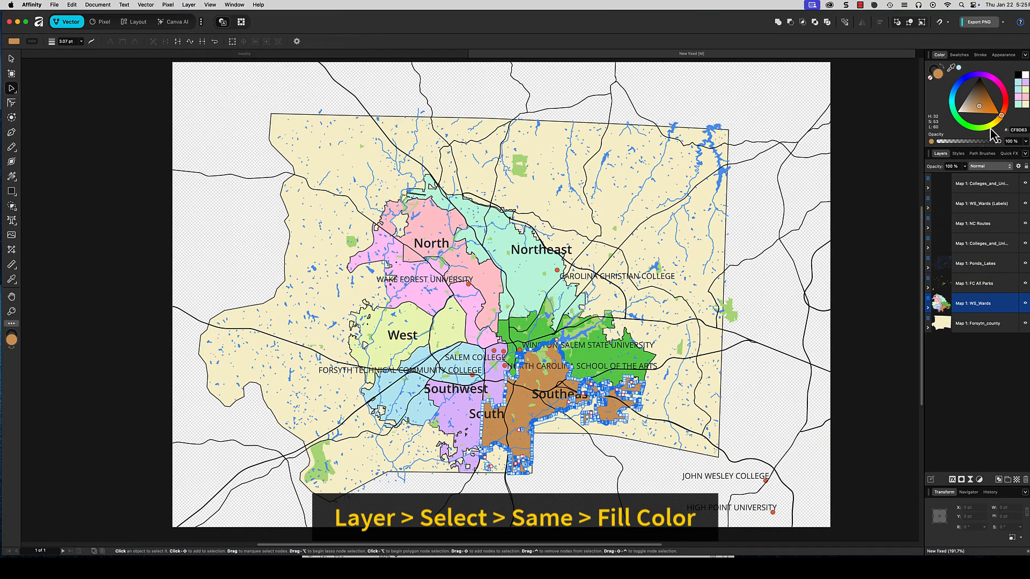
drag(979, 106, 970, 114)
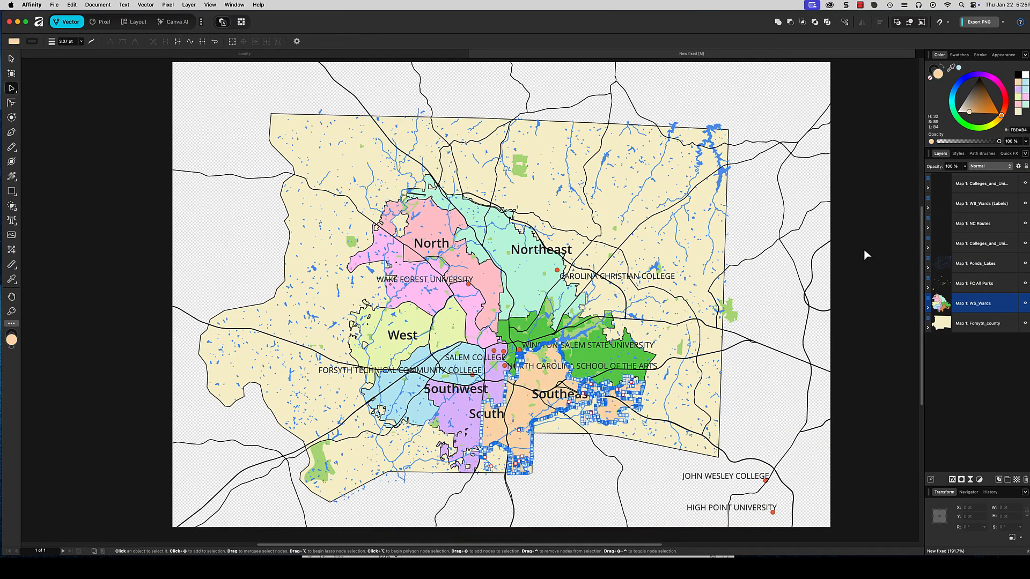
Step: Recolor the dark green ward north of Southeast to light green, H 112, S 72, L 84, and deselect it
click(600, 356)
drag(971, 110, 968, 95)
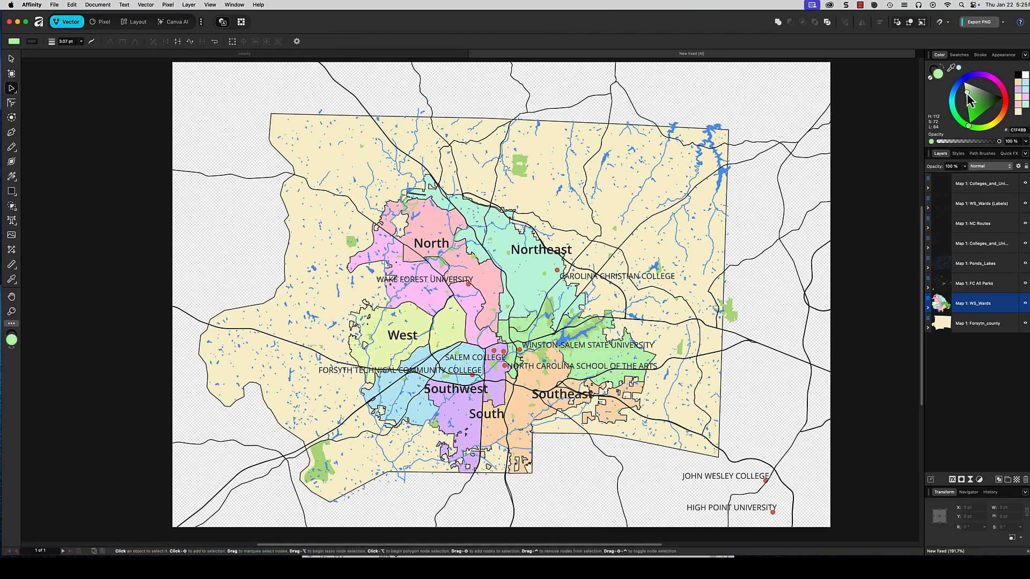
click(872, 229)
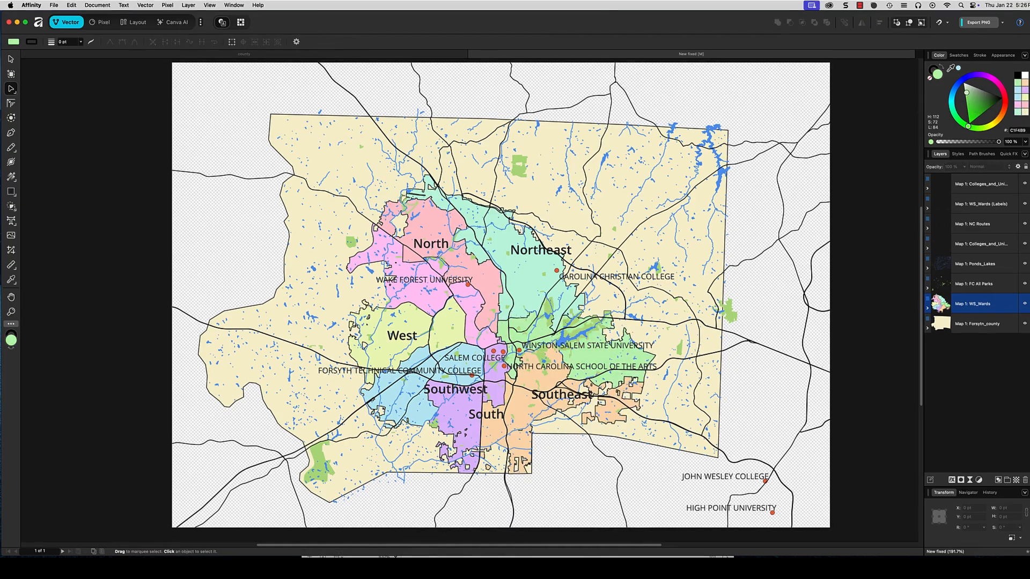
Step: Hide the parks, lakes, colleges, routes and label layers above WS_Wards, and display the color swatches
click(1025, 284)
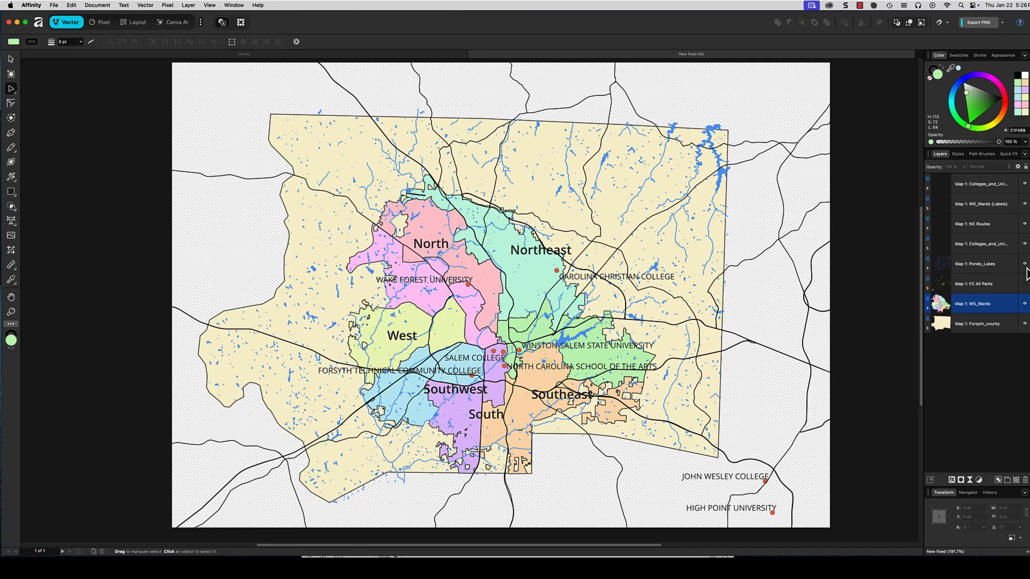
click(1025, 264)
click(1025, 244)
click(1025, 223)
click(1024, 204)
click(1025, 184)
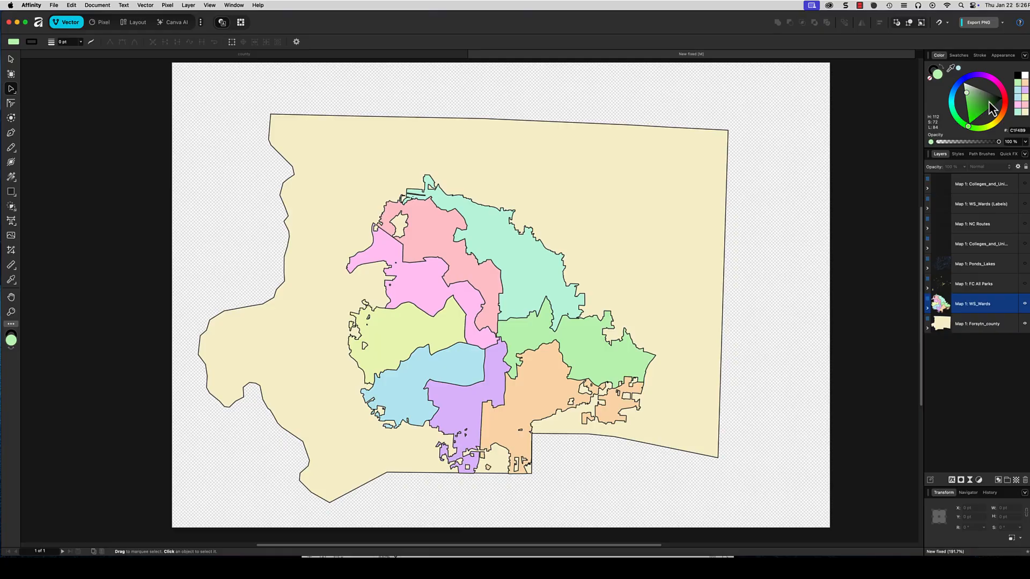
click(959, 55)
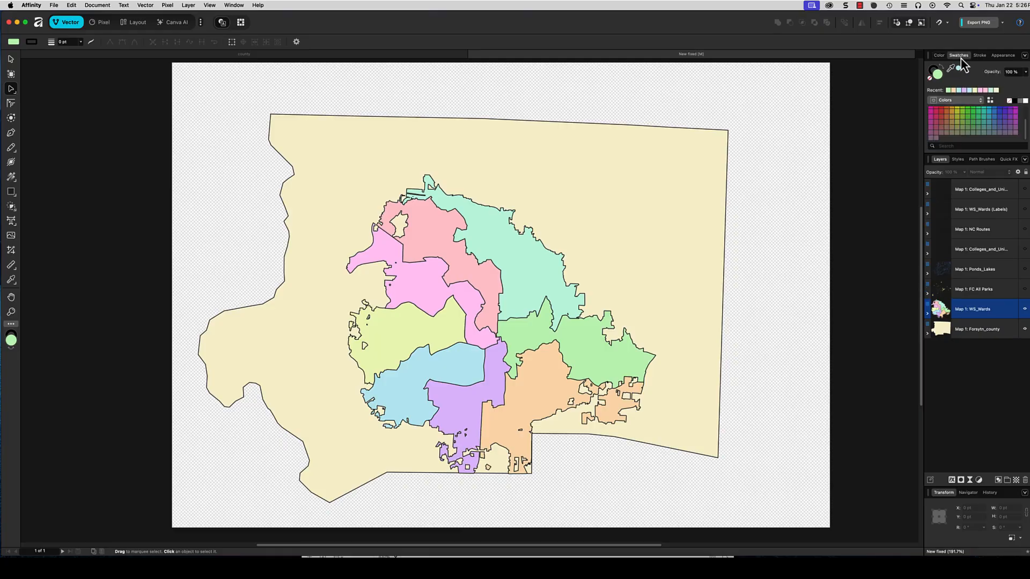
Step: Create an application palette named County map, add the county shape's cream fill to it, and deselect the county
click(1025, 56)
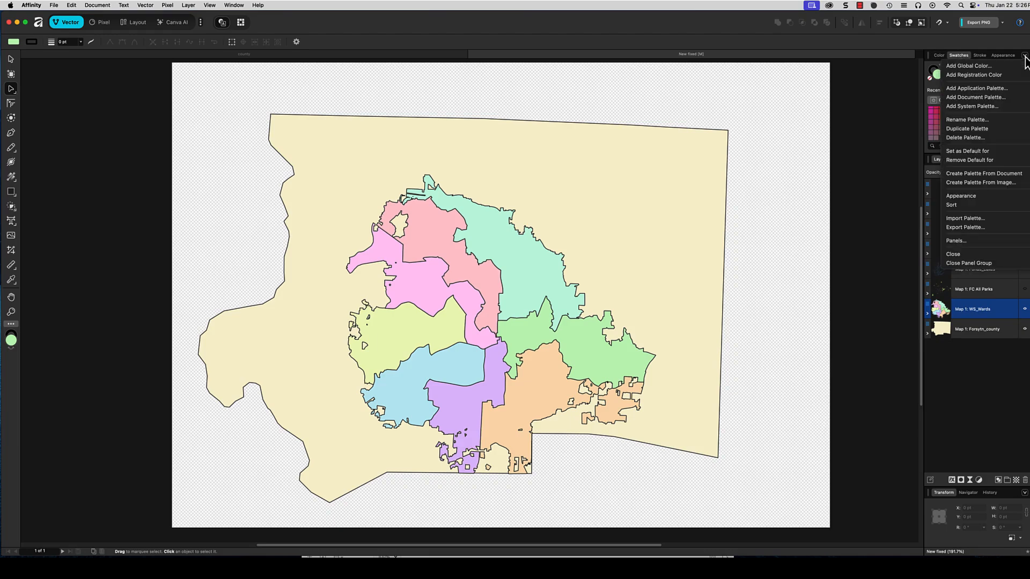
click(1018, 90)
text(County map)
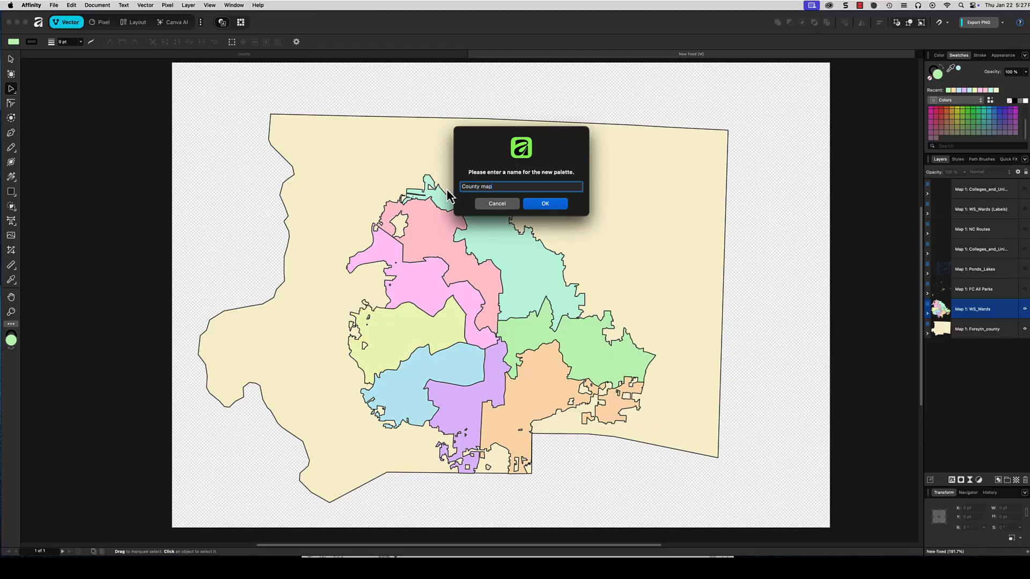
click(543, 205)
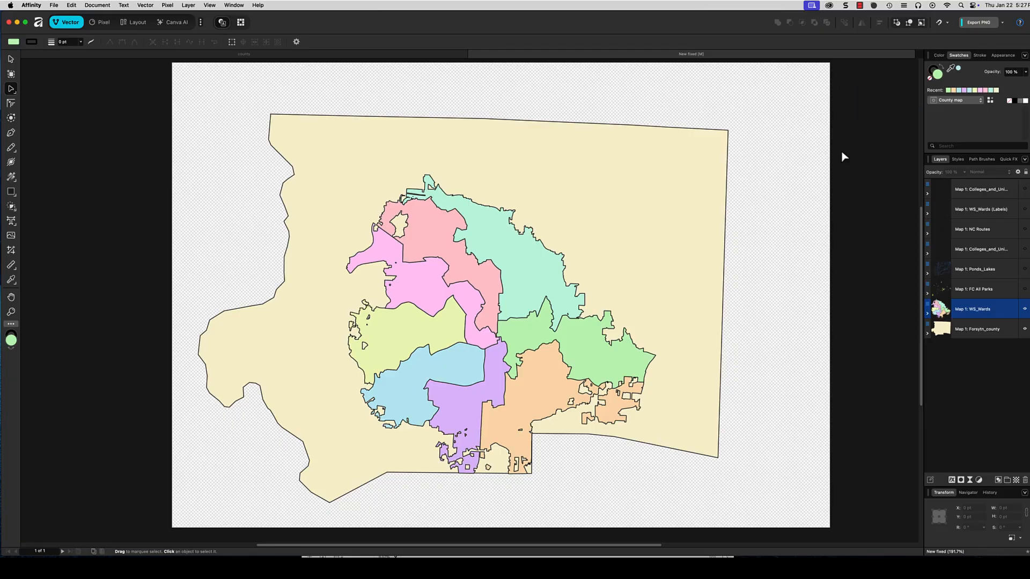
click(711, 186)
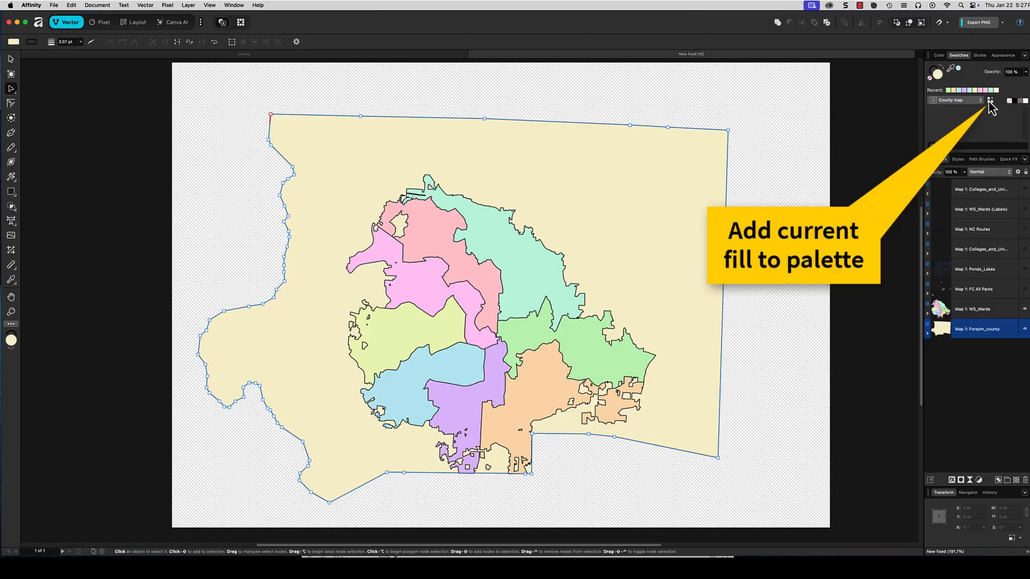
click(989, 101)
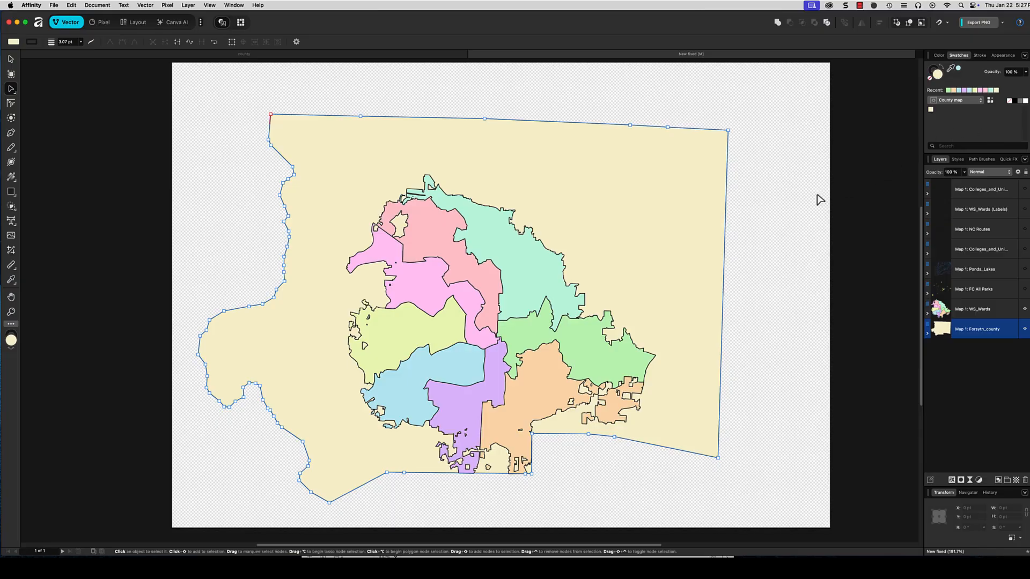
click(799, 203)
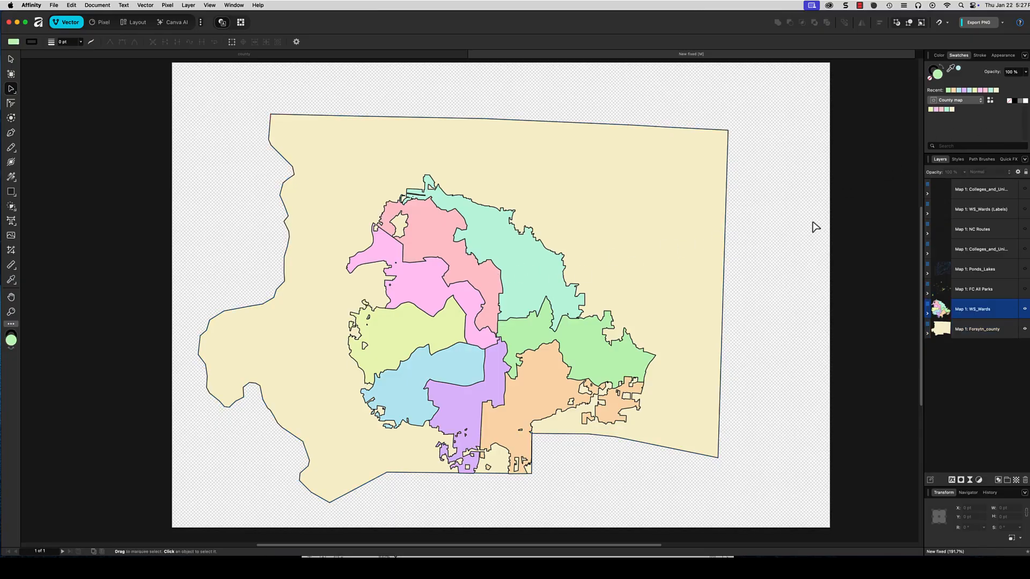
Step: Give the whole WS_Wards layer a cream stroke from the County map palette, 2 pt wide, and deselect it
click(998, 311)
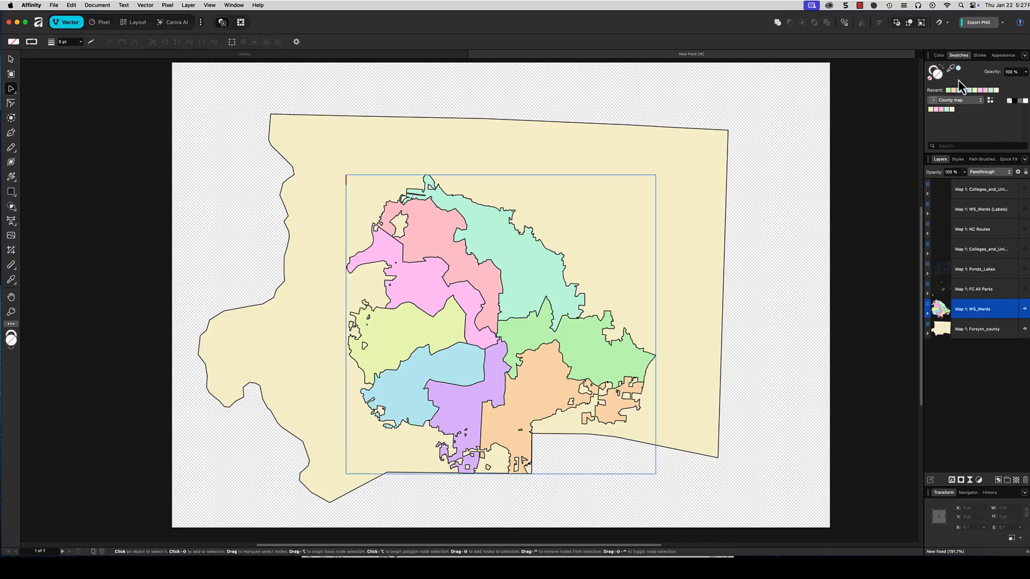
click(932, 67)
click(953, 110)
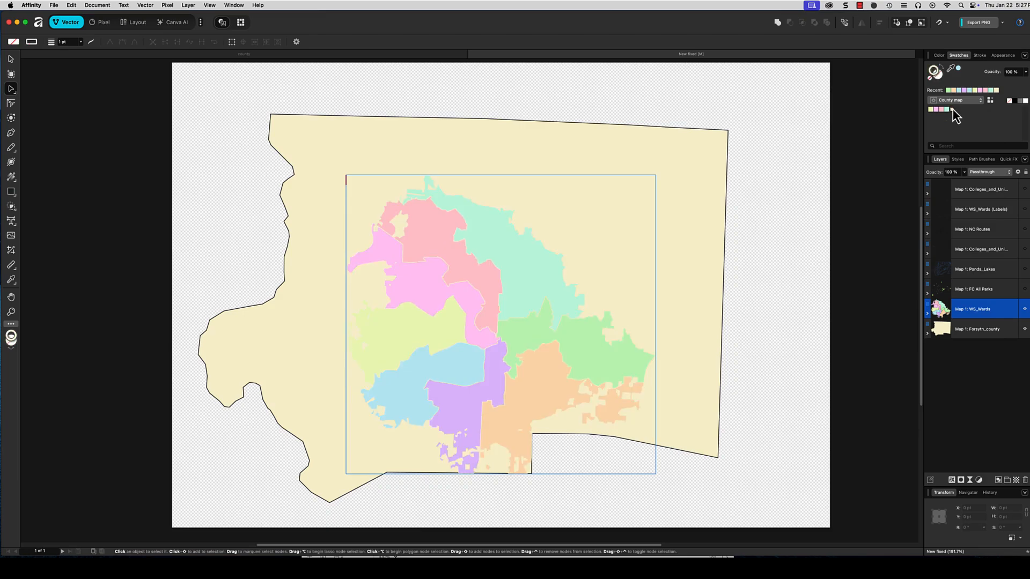
click(980, 56)
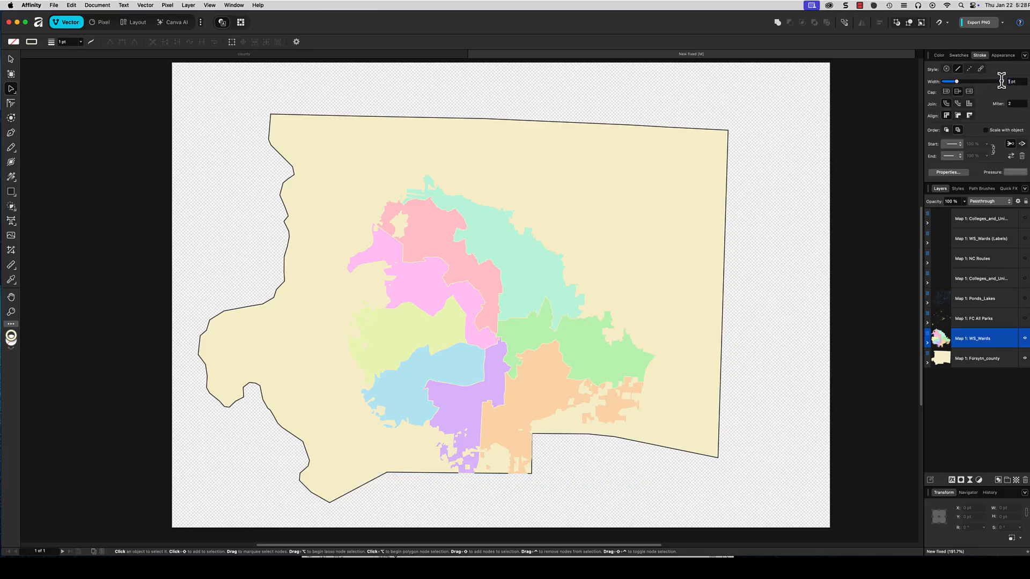
text(2)
key(Return)
click(861, 245)
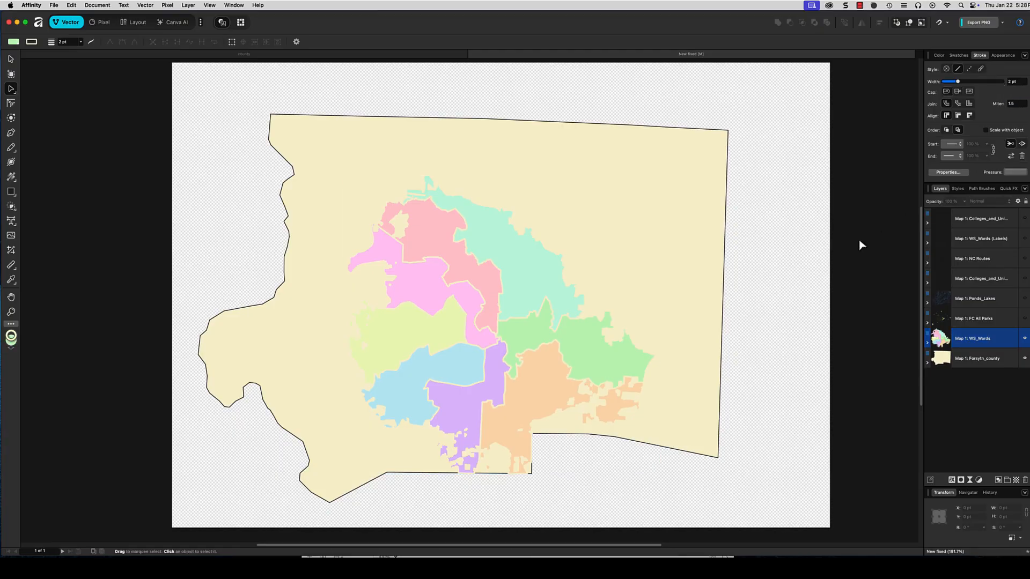
Step: Show the FC All Parks layer and recolor all its park shapes a darker green
click(1025, 319)
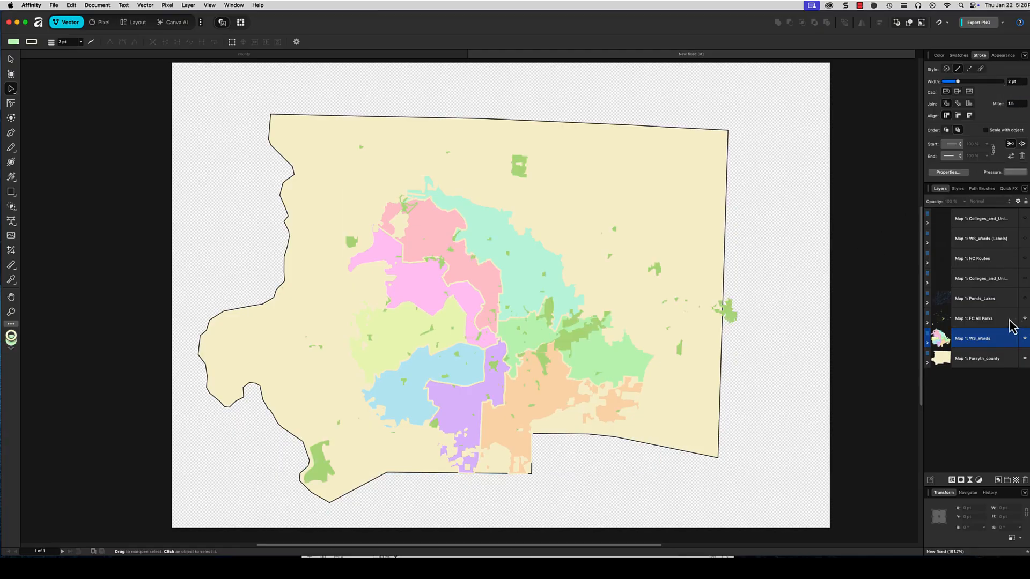
click(1009, 320)
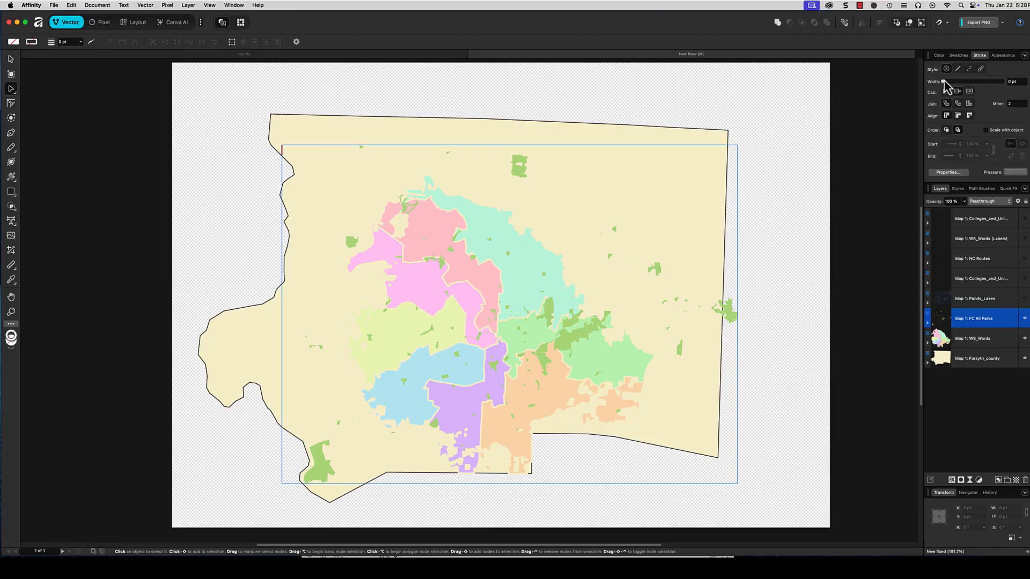
click(940, 56)
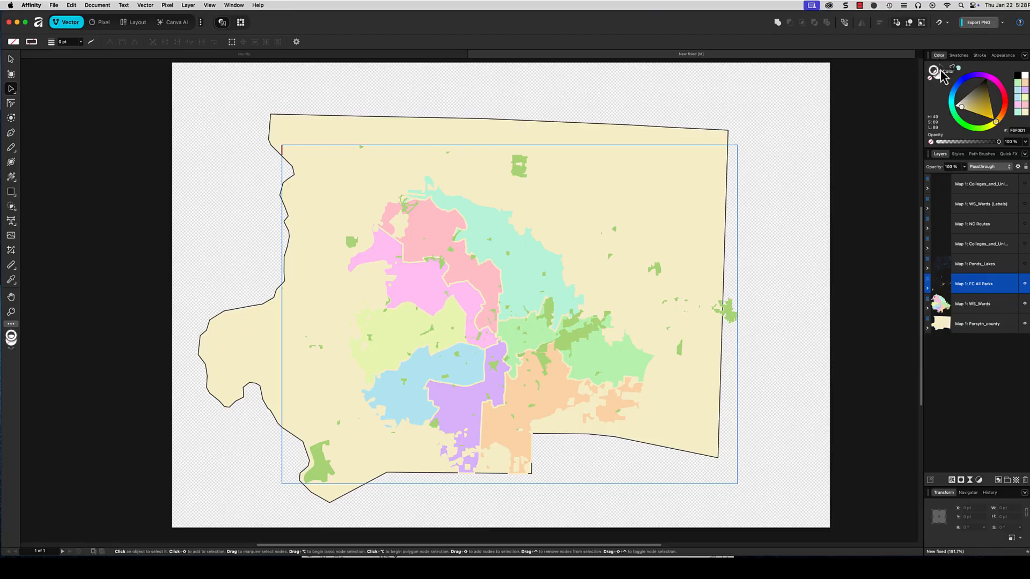
click(937, 77)
mouse_move(164, 92)
mouse_down()
mouse_move(639, 485)
mouse_move(800, 543)
mouse_up()
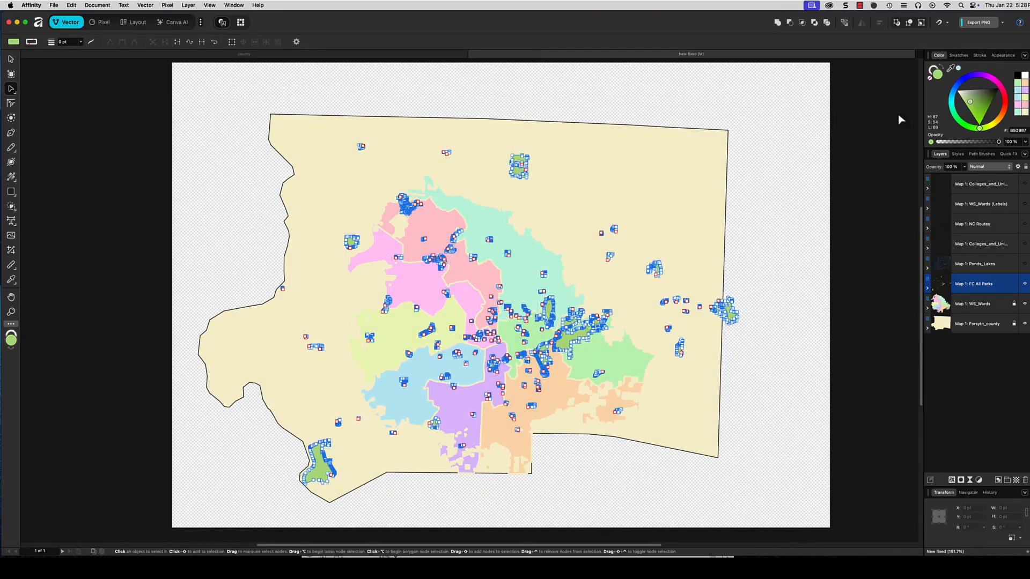
drag(984, 133, 979, 110)
click(794, 184)
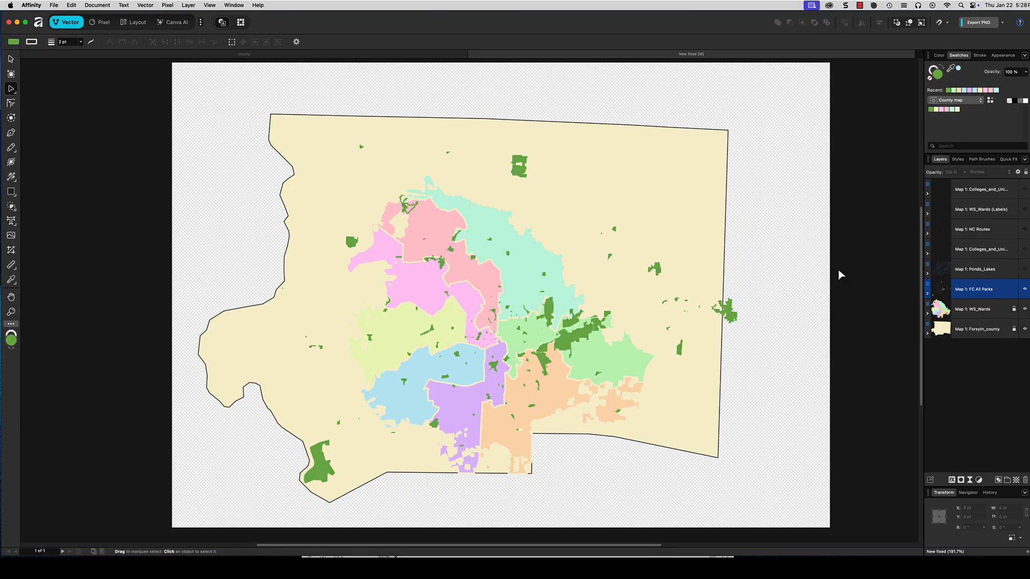
Step: Lock the FC All Parks layer and show the Ponds_Lakes layer above it
click(1012, 293)
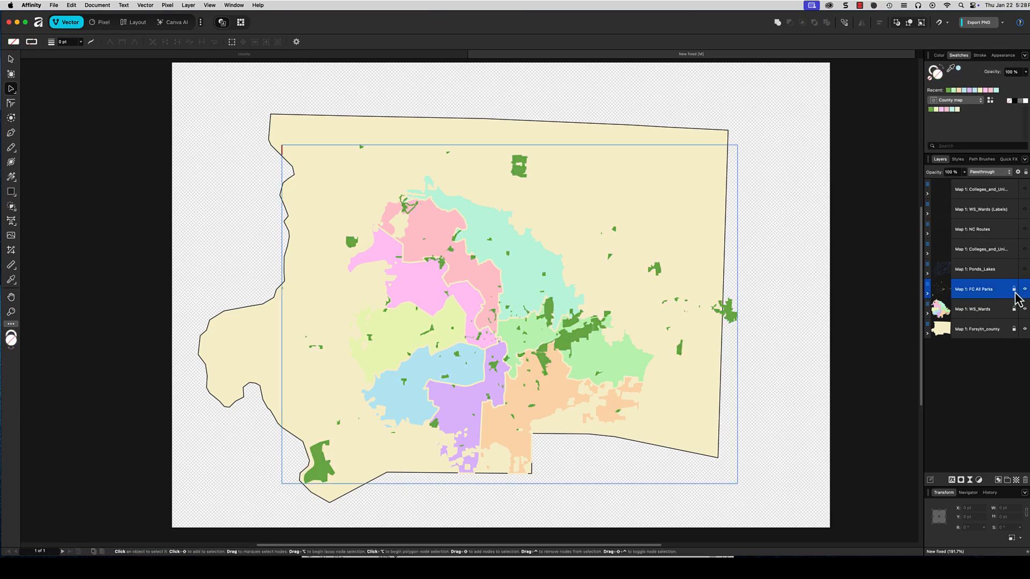
click(1014, 290)
click(1024, 269)
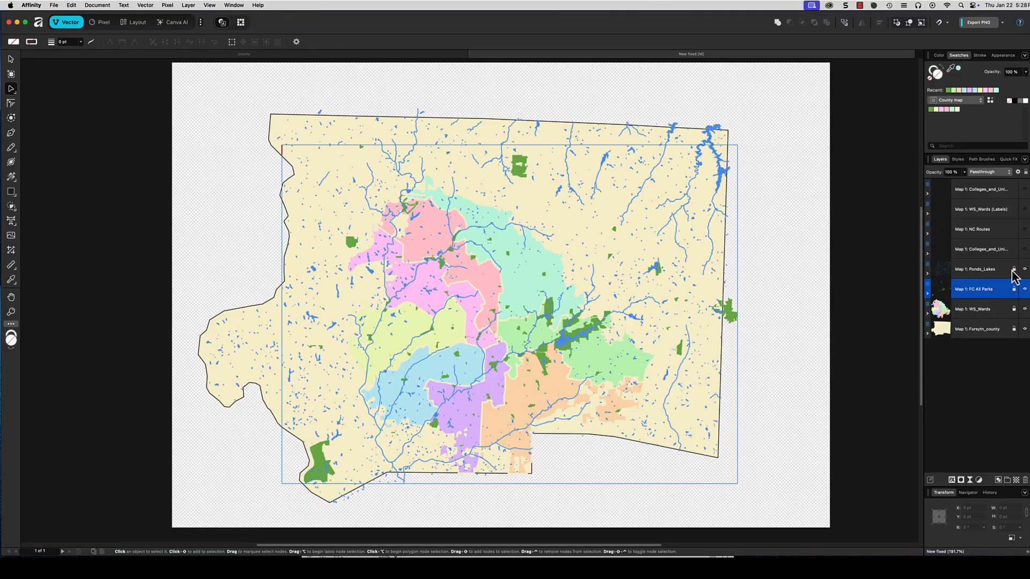
Step: Recolor all ponds and streams on Ponds_Lakes a lighter blue with a 0.4 pt stroke, and deselect them
click(988, 273)
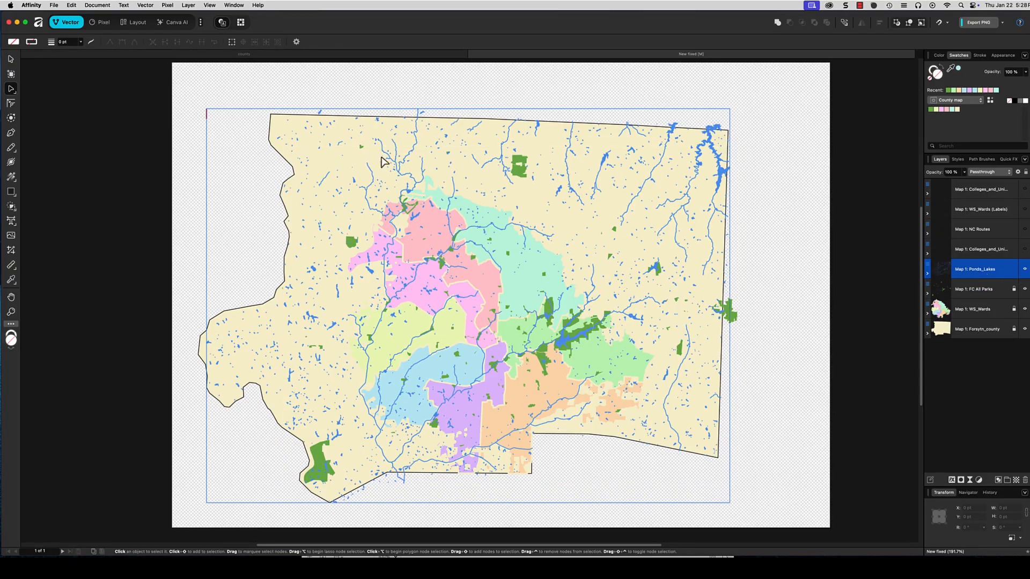
drag(156, 81, 808, 531)
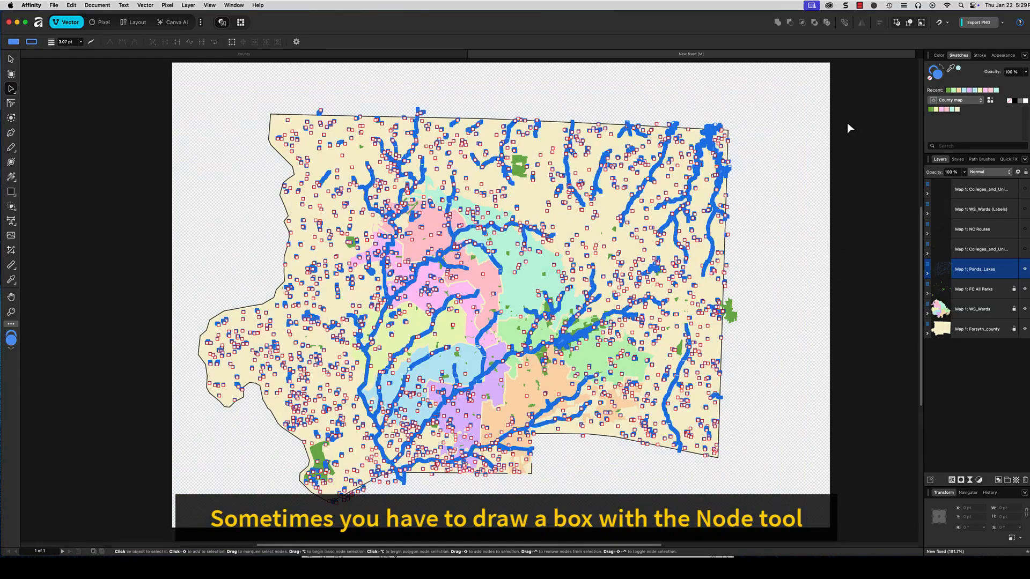
click(939, 55)
click(936, 72)
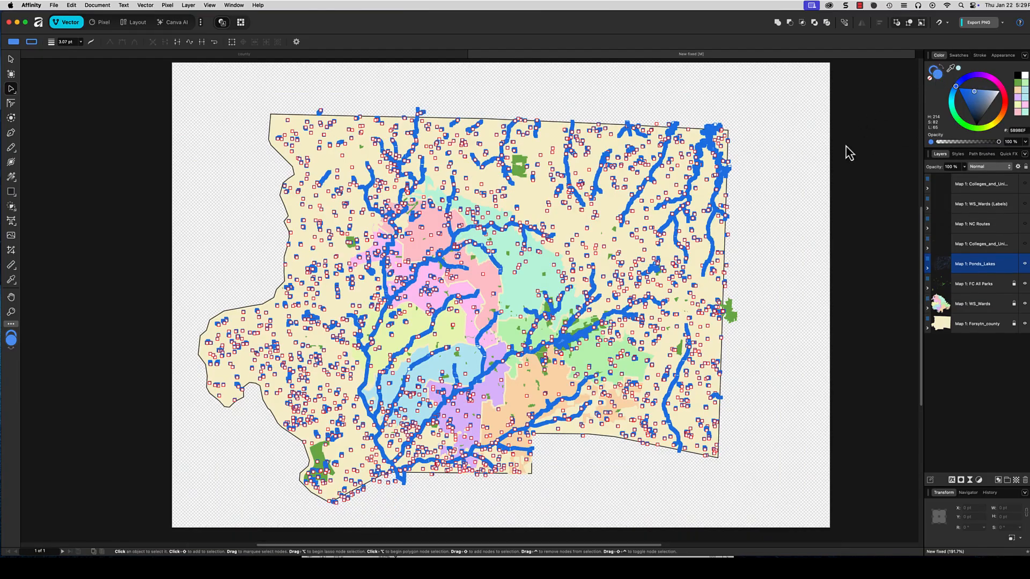
click(983, 57)
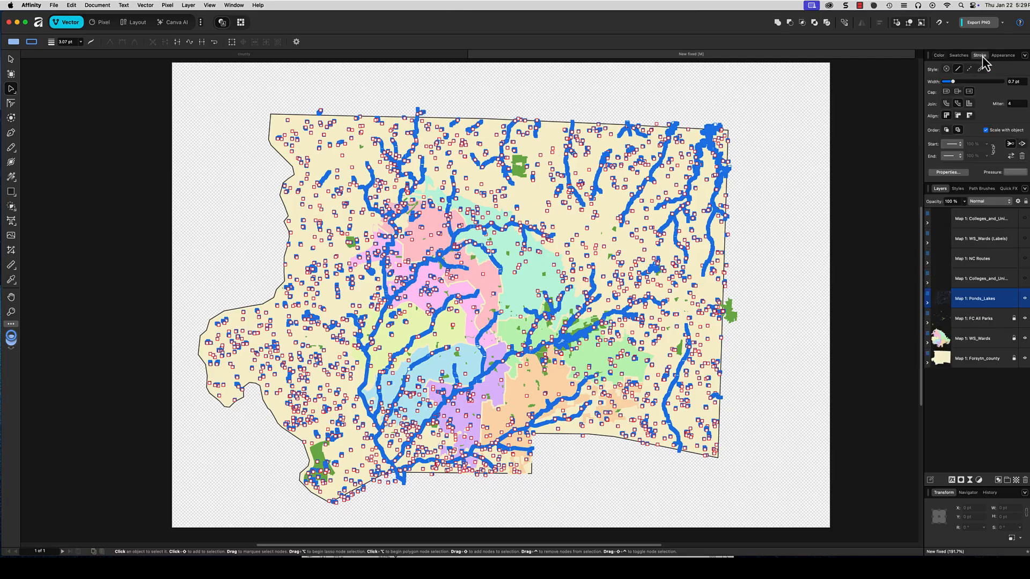
click(809, 190)
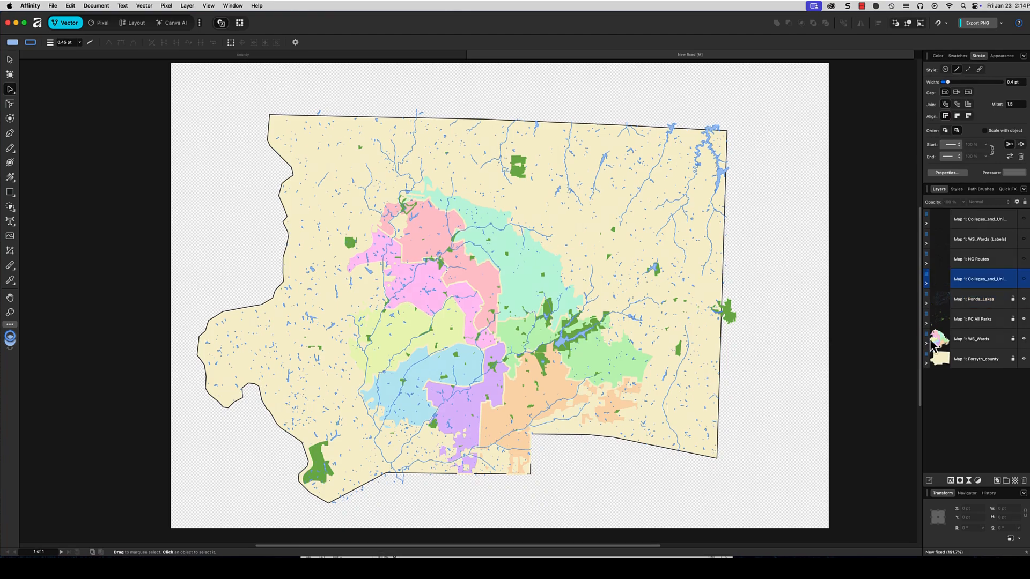
Step: Show the colleges marker layer above Ponds_Lakes and delete its stray object outside the county to the southeast
click(1023, 280)
drag(749, 472, 811, 539)
key(Delete)
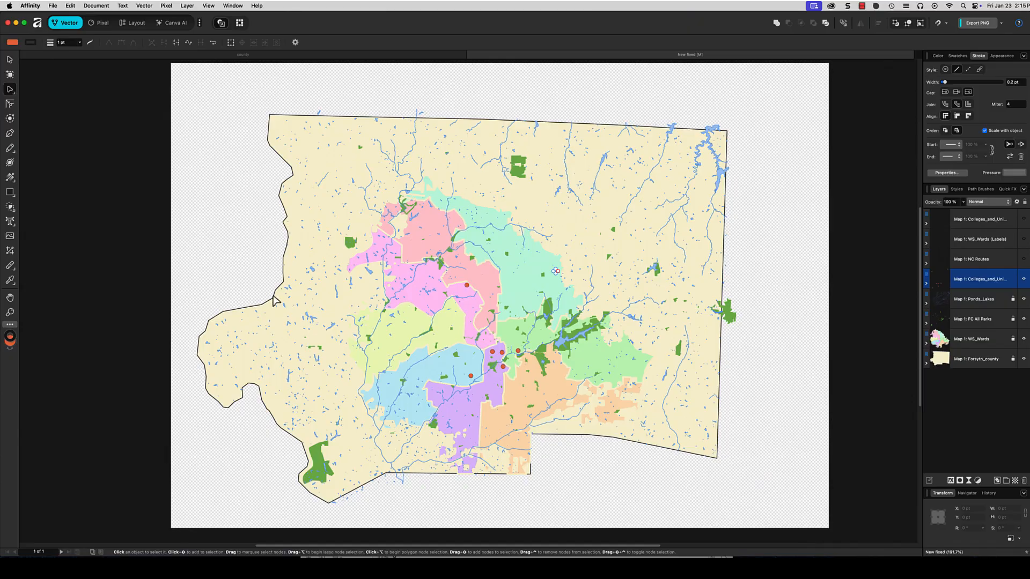
Step: Select all the orange college markers and recolor them bright red
mouse_move(263, 187)
mouse_down()
mouse_move(355, 270)
mouse_move(639, 477)
mouse_up()
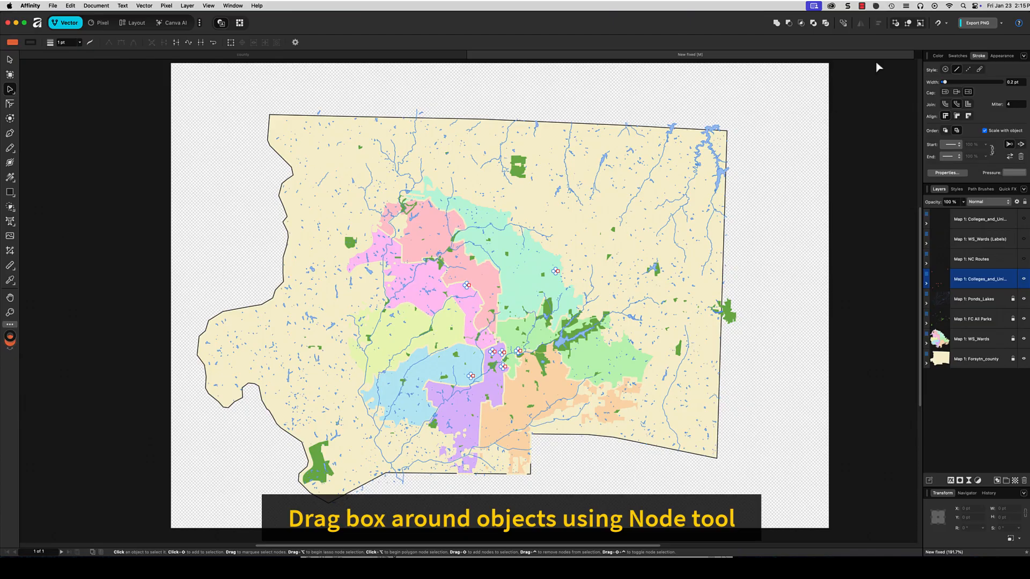
click(938, 56)
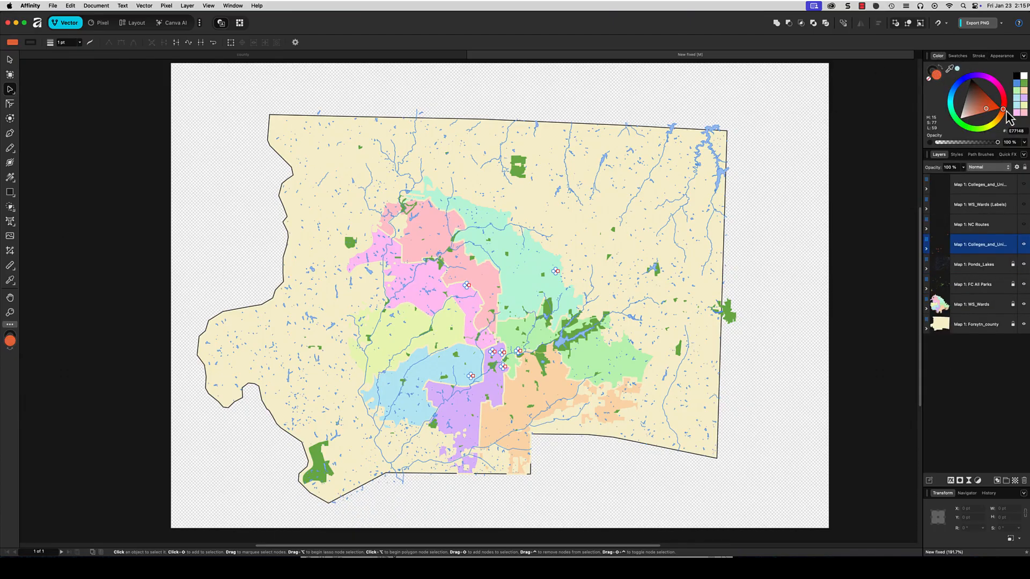
drag(1006, 111, 1004, 100)
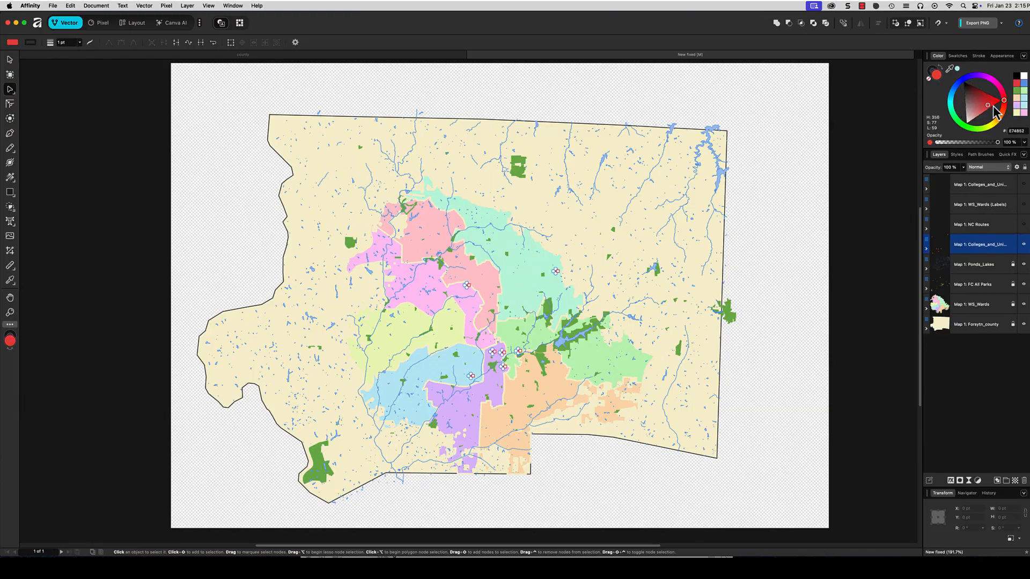
click(994, 105)
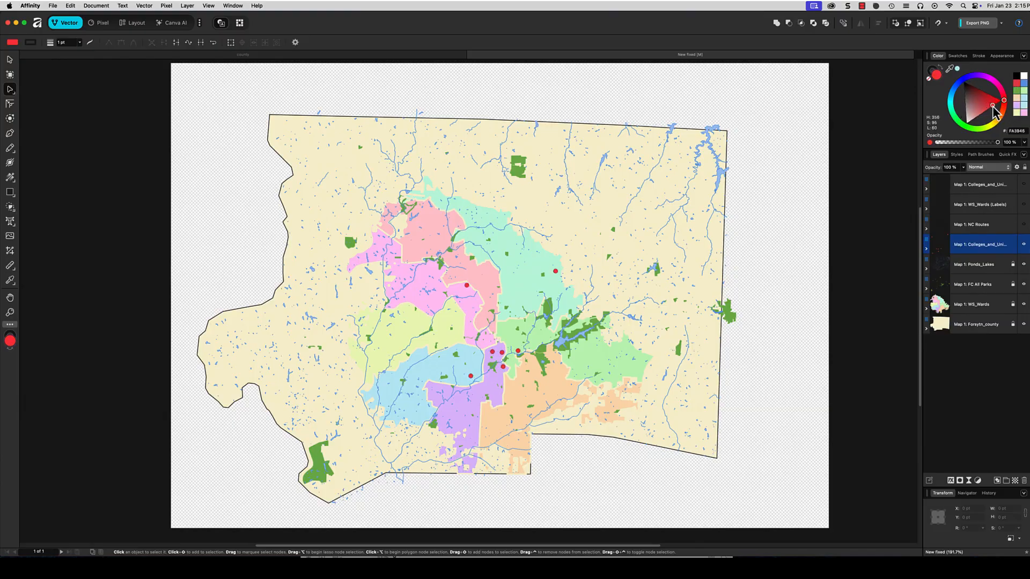
Step: Show the NC Routes layer, set the stroke width of all its route lines to 1 pt, and deselect them
click(978, 56)
click(1024, 259)
click(988, 260)
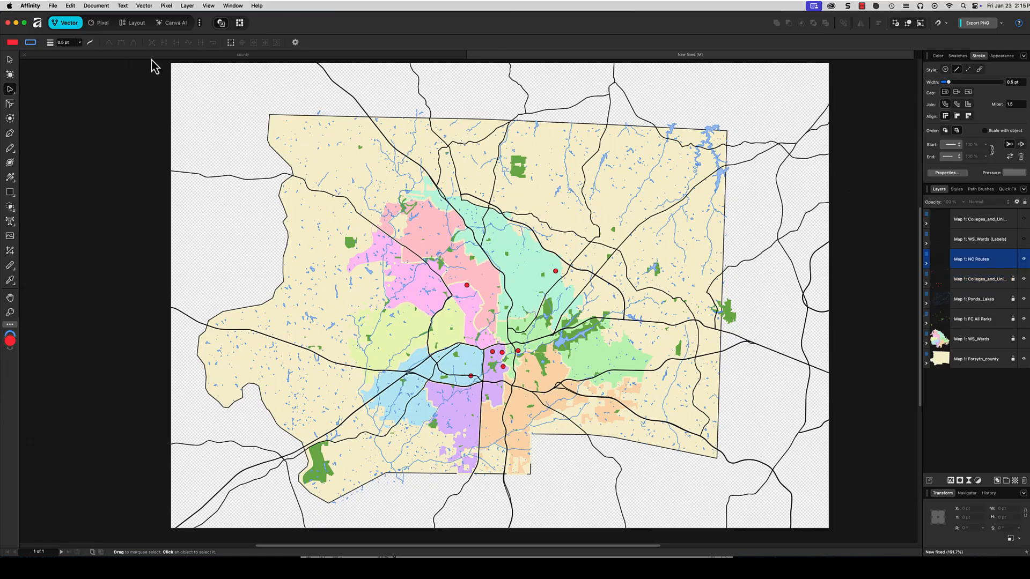
drag(150, 62, 713, 466)
drag(858, 552, 912, 552)
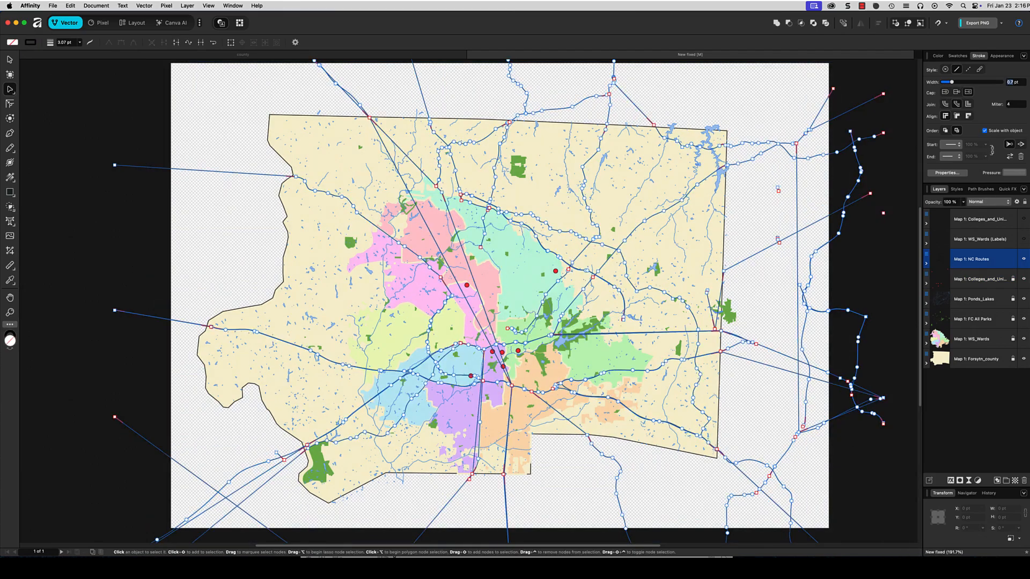
text(1)
key(Return)
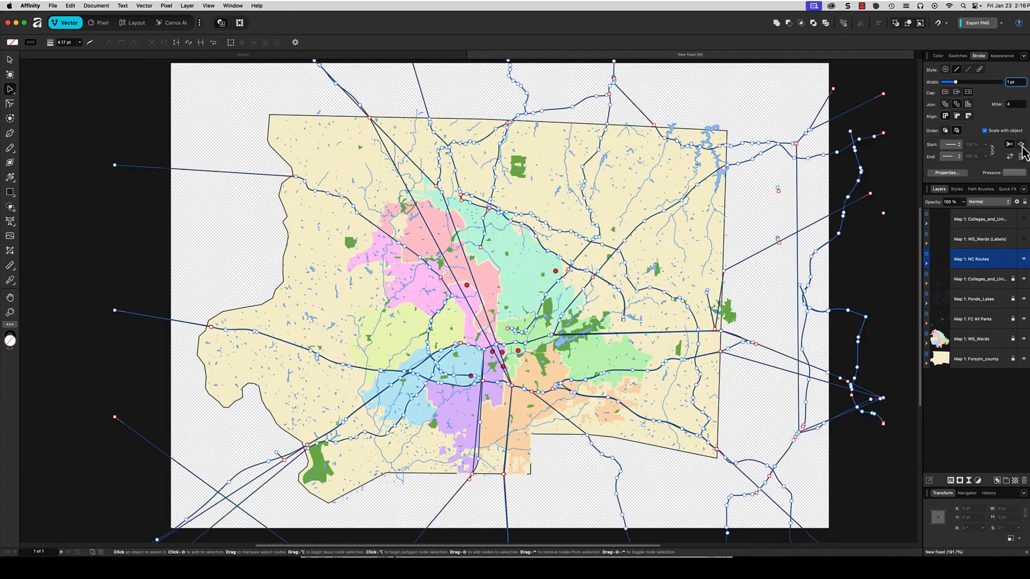
click(884, 280)
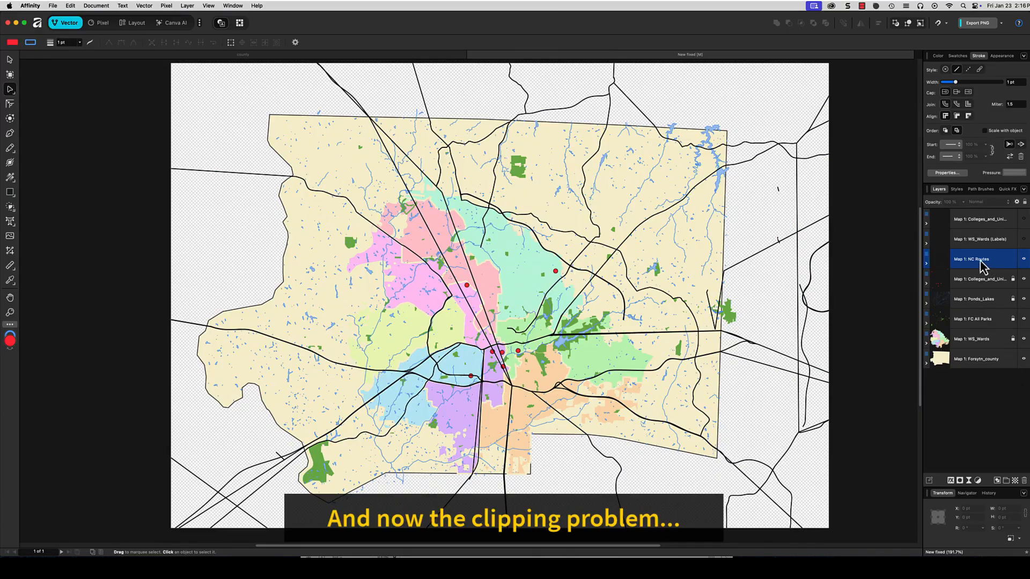
Step: Try to clip the NC Routes layer to the county shape by nesting it in the county layer
drag(980, 264, 972, 365)
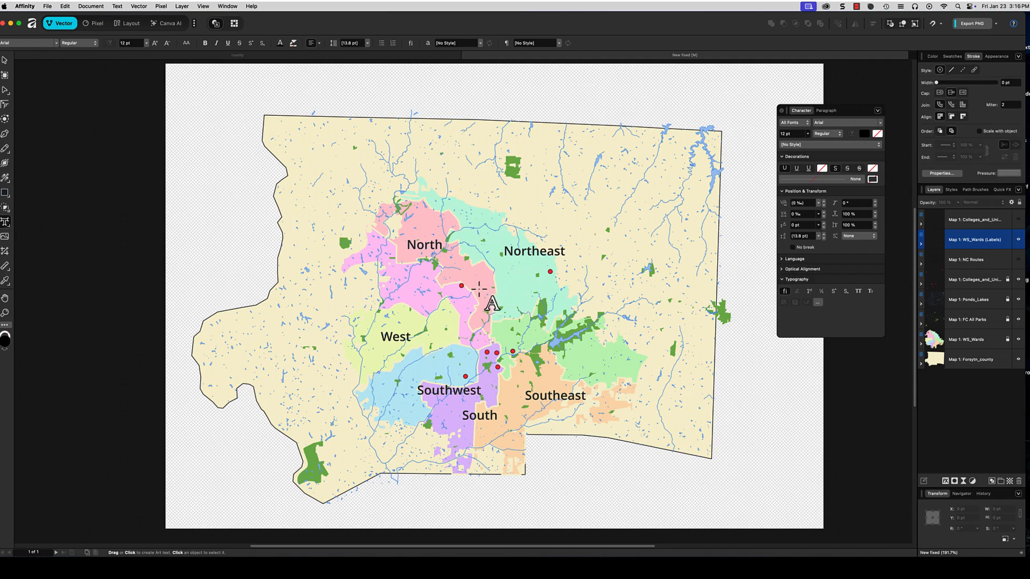
Step: Examine the font styles offered for the Northeast ward label's Open Sans text and keep Semibold
double_click(531, 252)
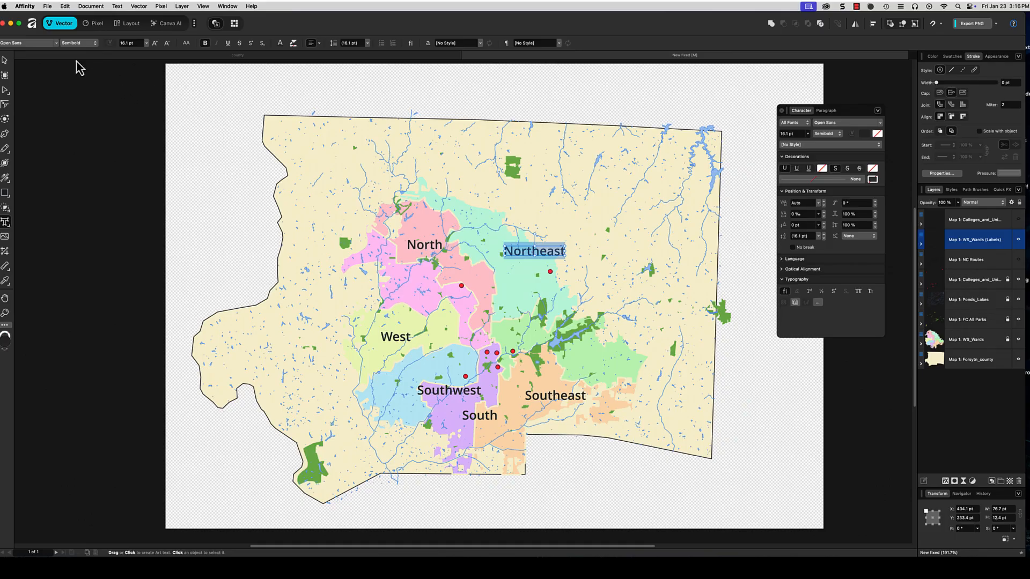
click(80, 44)
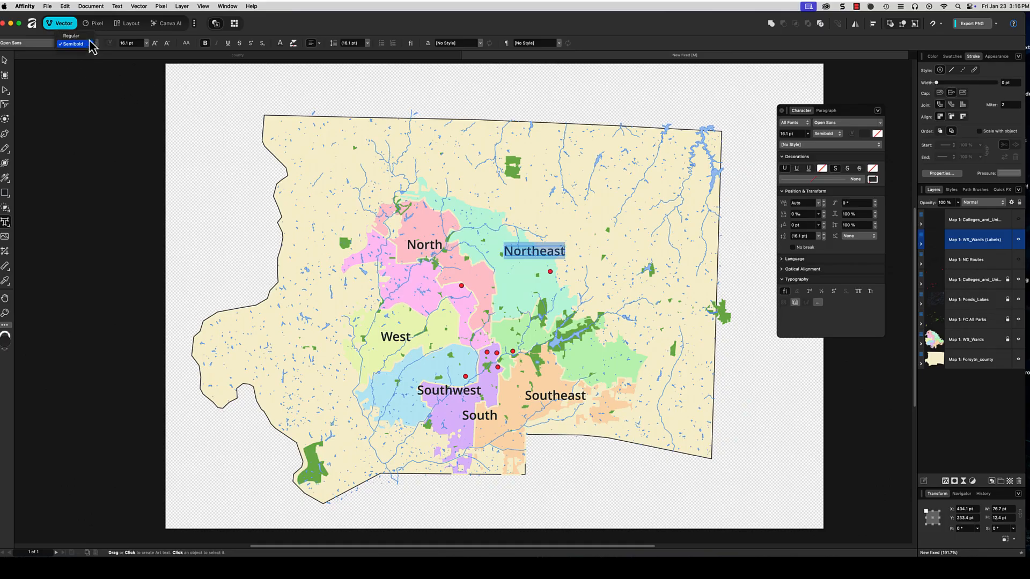
click(90, 44)
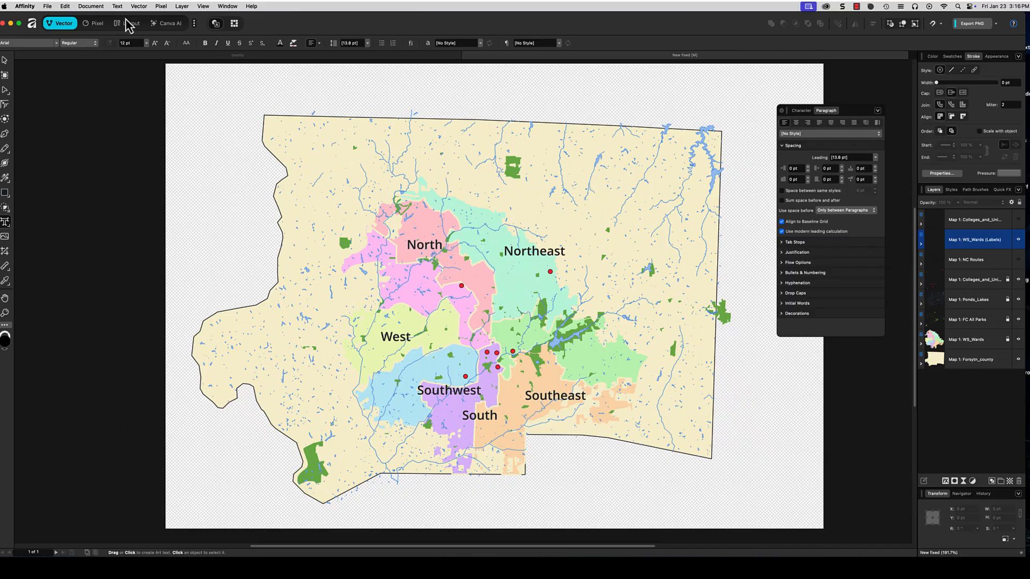
Step: Convert the document's color format to CMYK/8 with the U.S. Web Coated (SWOP) v2 profile and Relative Colorimetric rendering intent
click(90, 7)
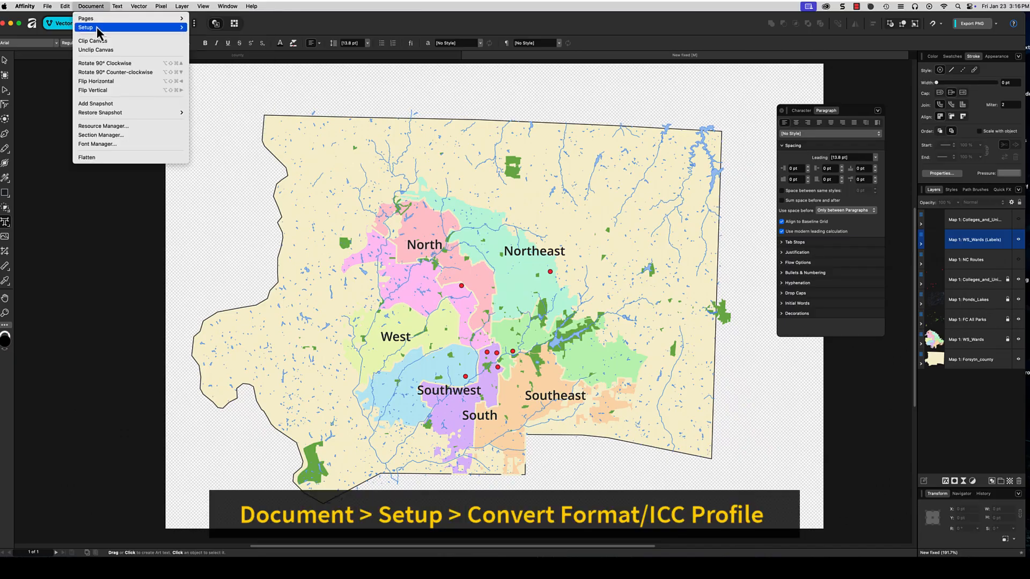
mouse_move(97, 27)
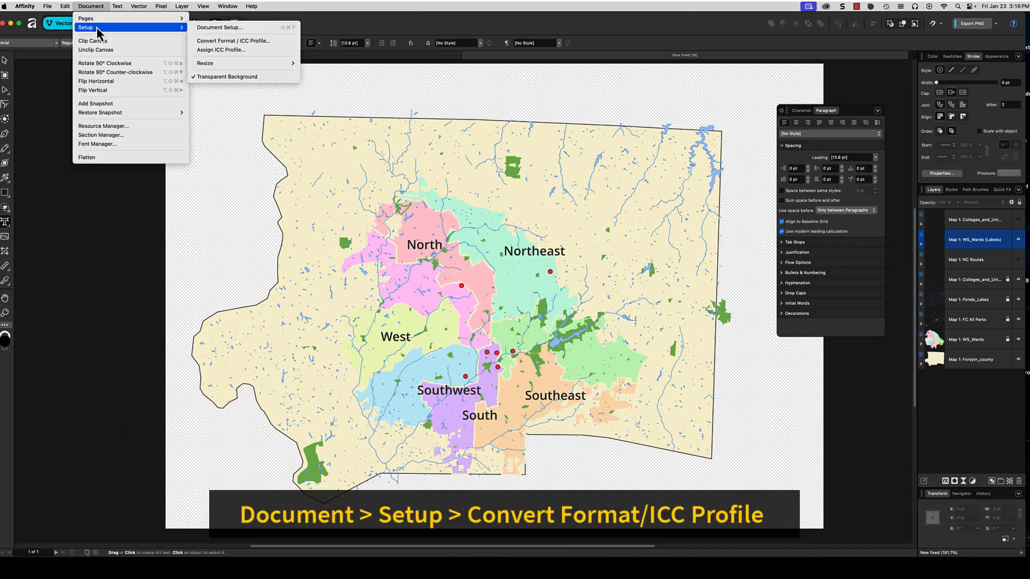
click(220, 44)
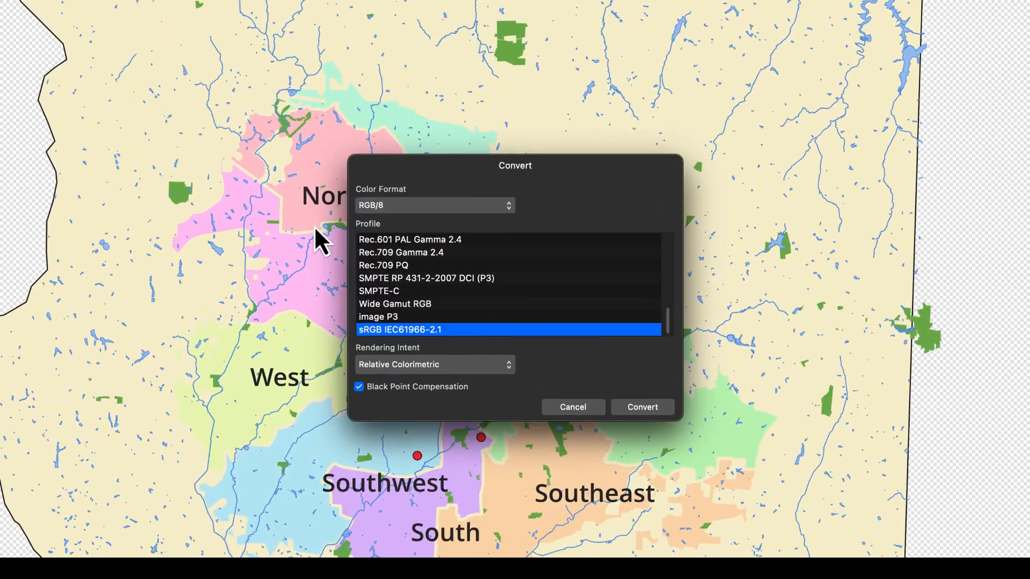
click(422, 210)
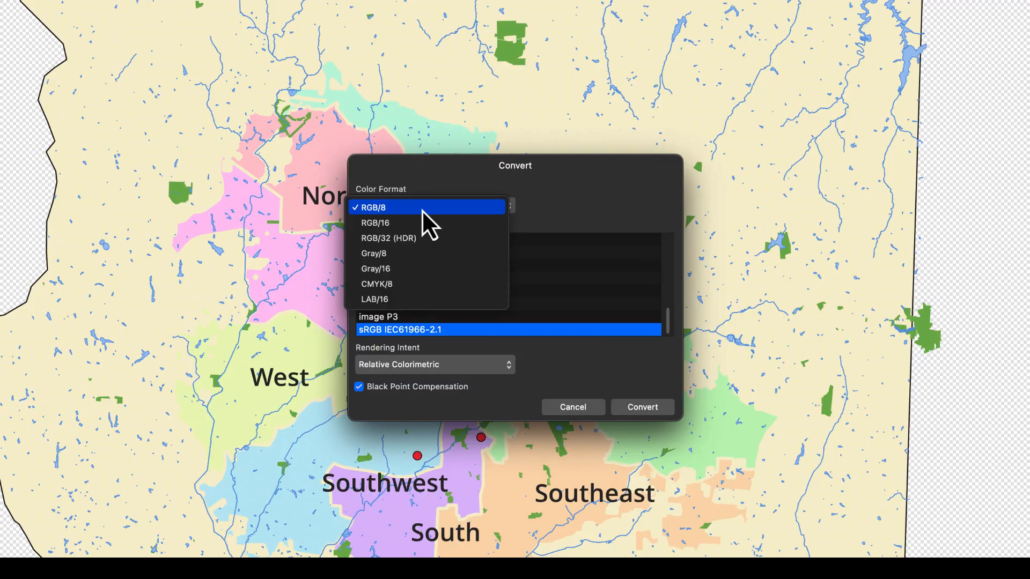
click(430, 285)
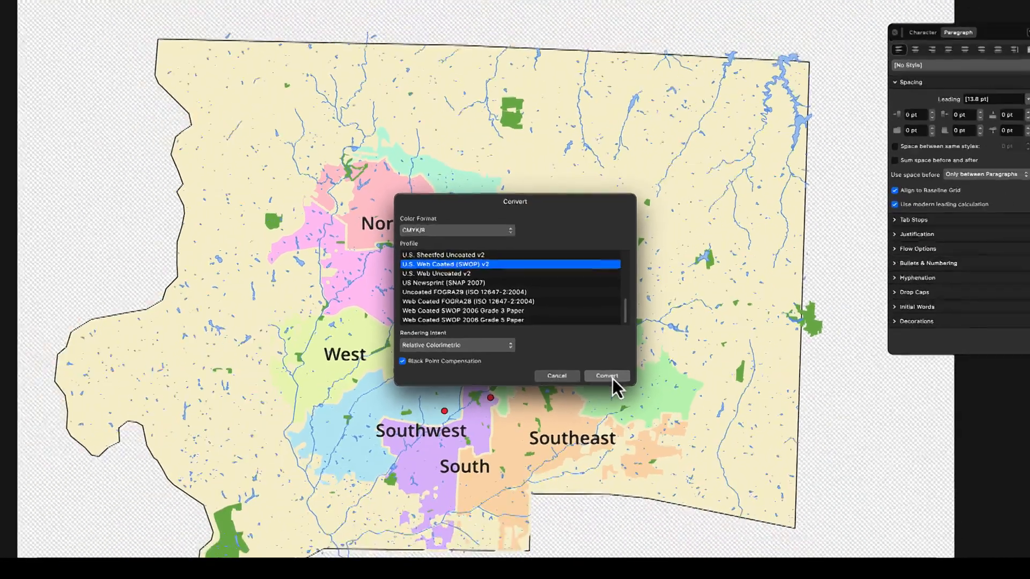
click(649, 409)
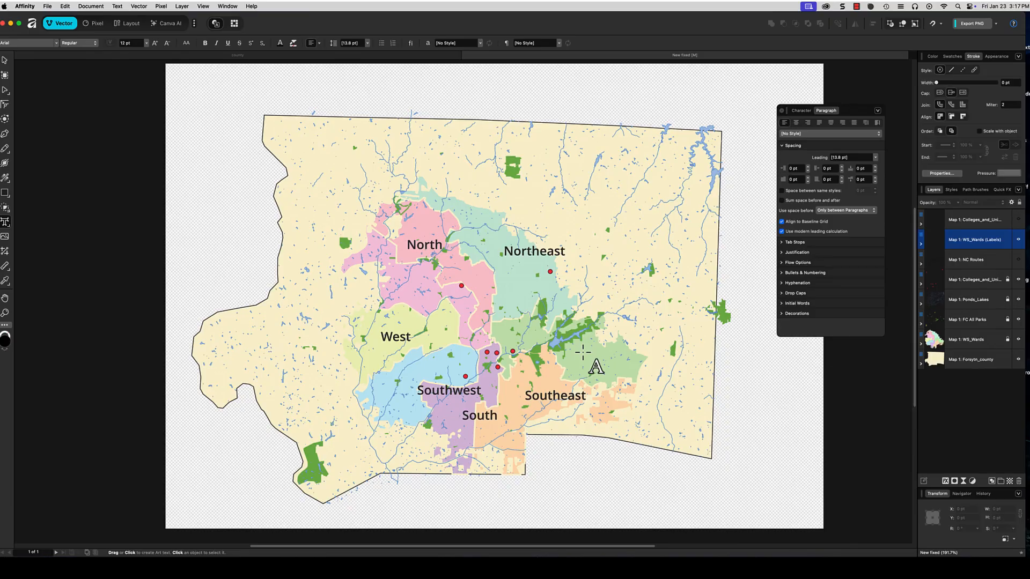
Step: Set up an export of the whole document with the PDF (press ready) preset and review its advanced font and password options
click(48, 8)
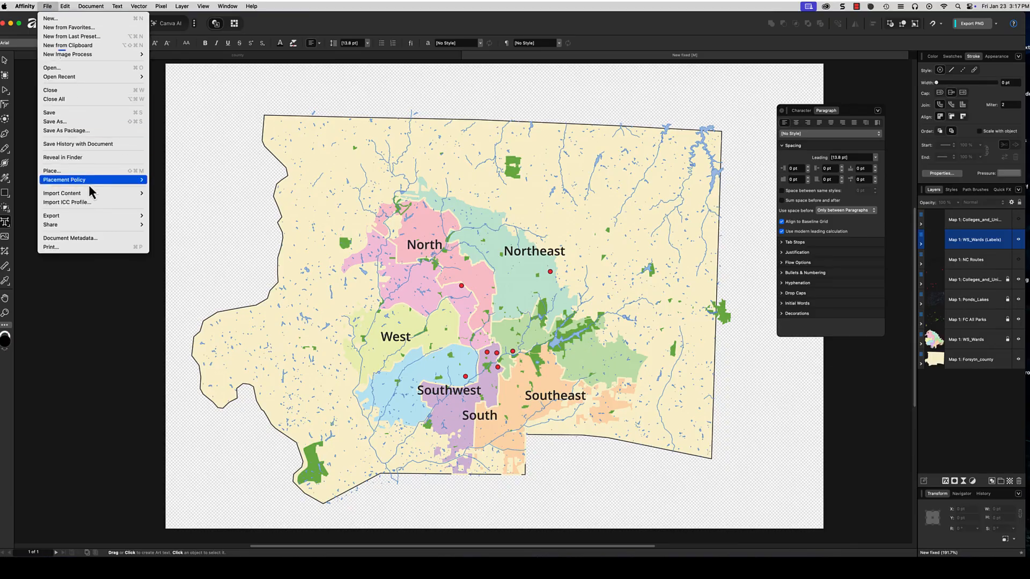
mouse_move(104, 214)
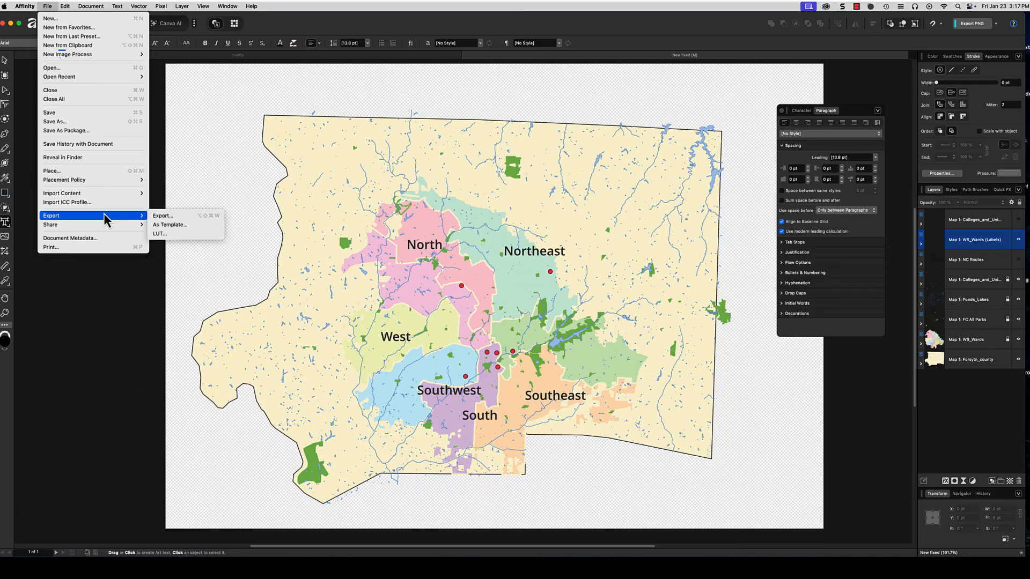
click(164, 216)
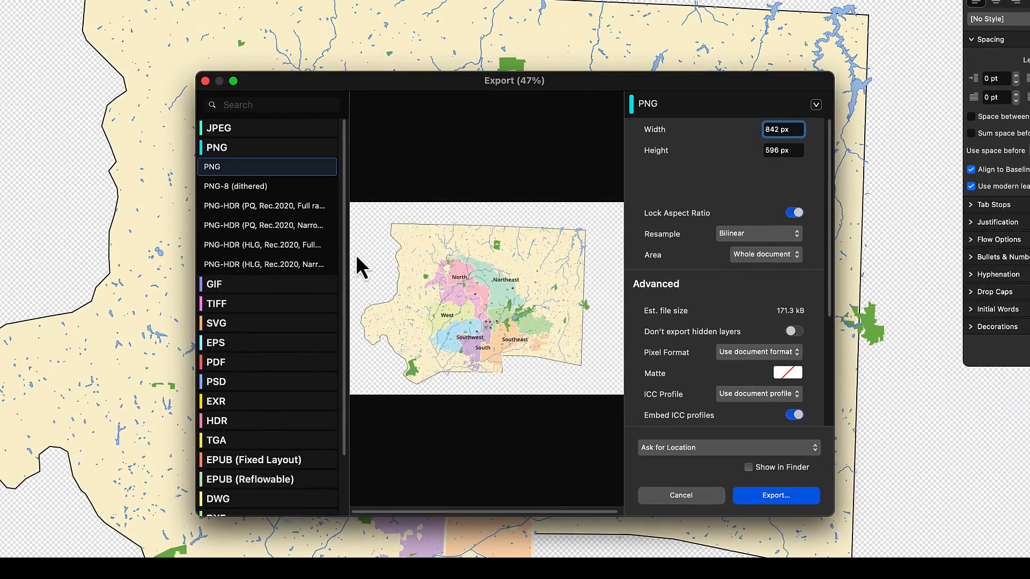
drag(346, 261, 336, 315)
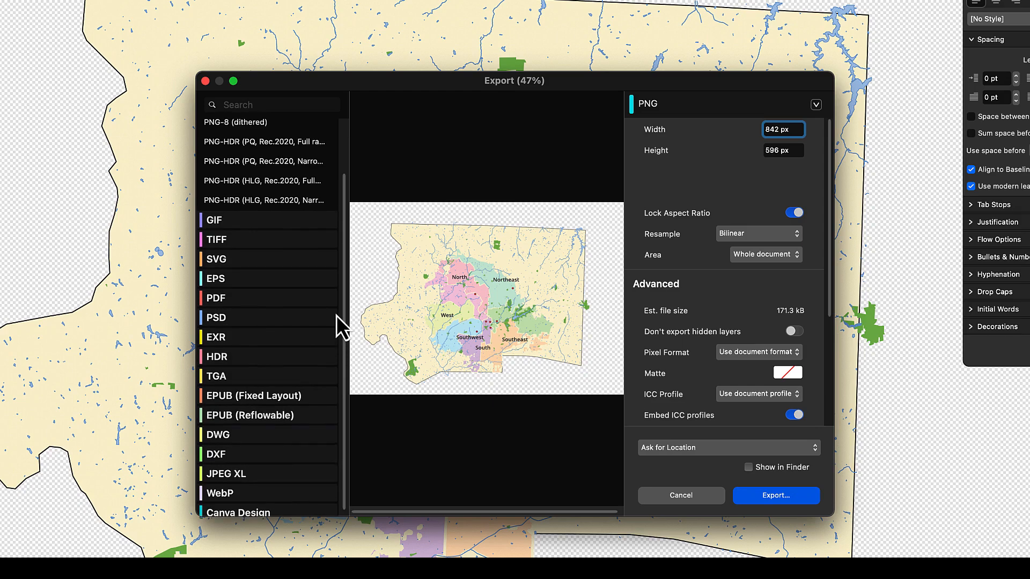
click(246, 299)
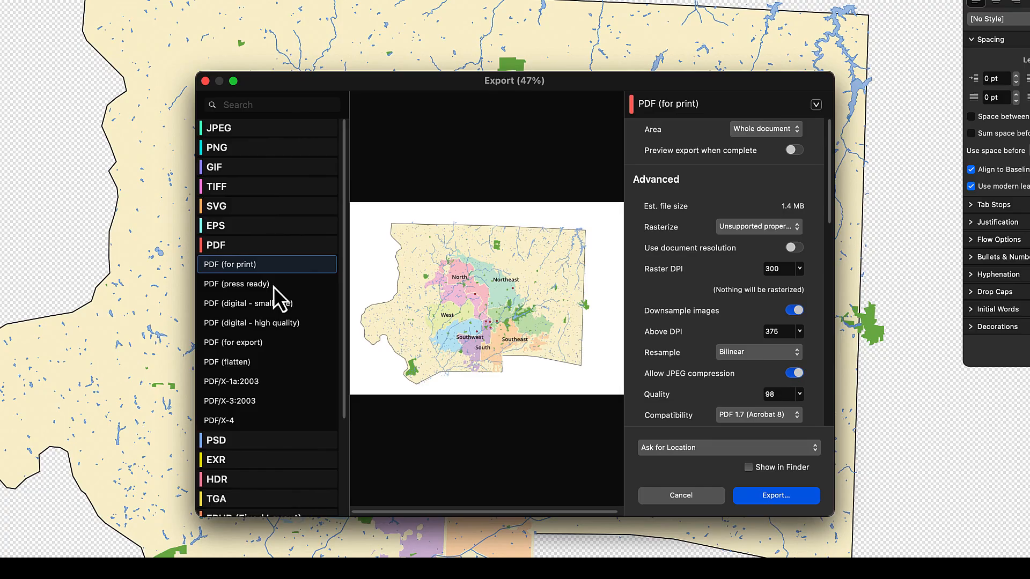
click(274, 286)
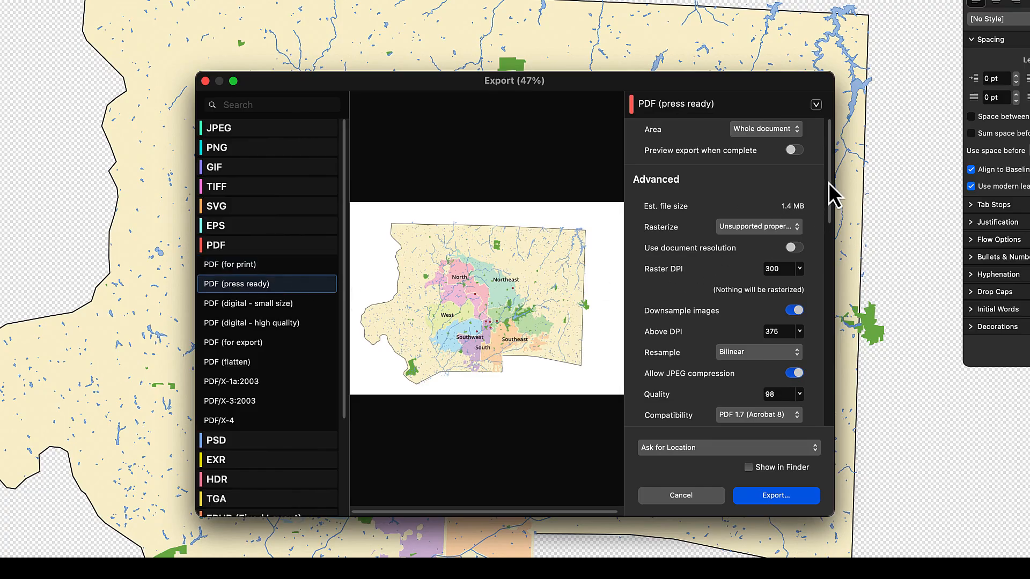
drag(831, 181, 797, 394)
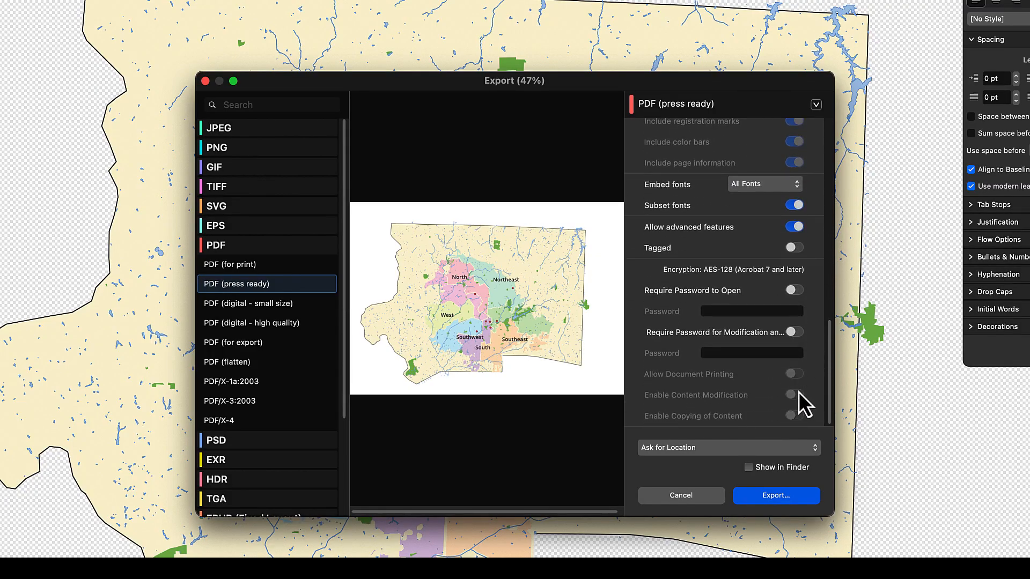